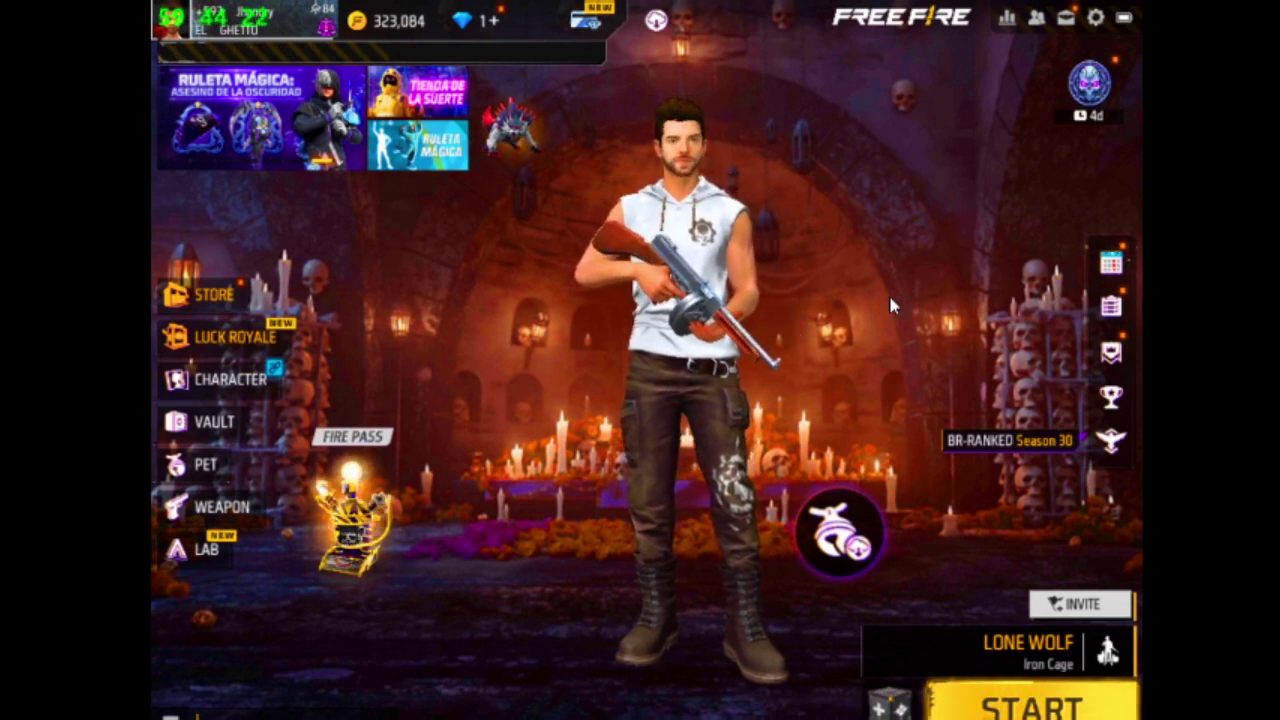
# Step: Leave full screen, exit the SmartNvidia emulator with confirmation, and refresh the desktop
pyautogui.press('F11')
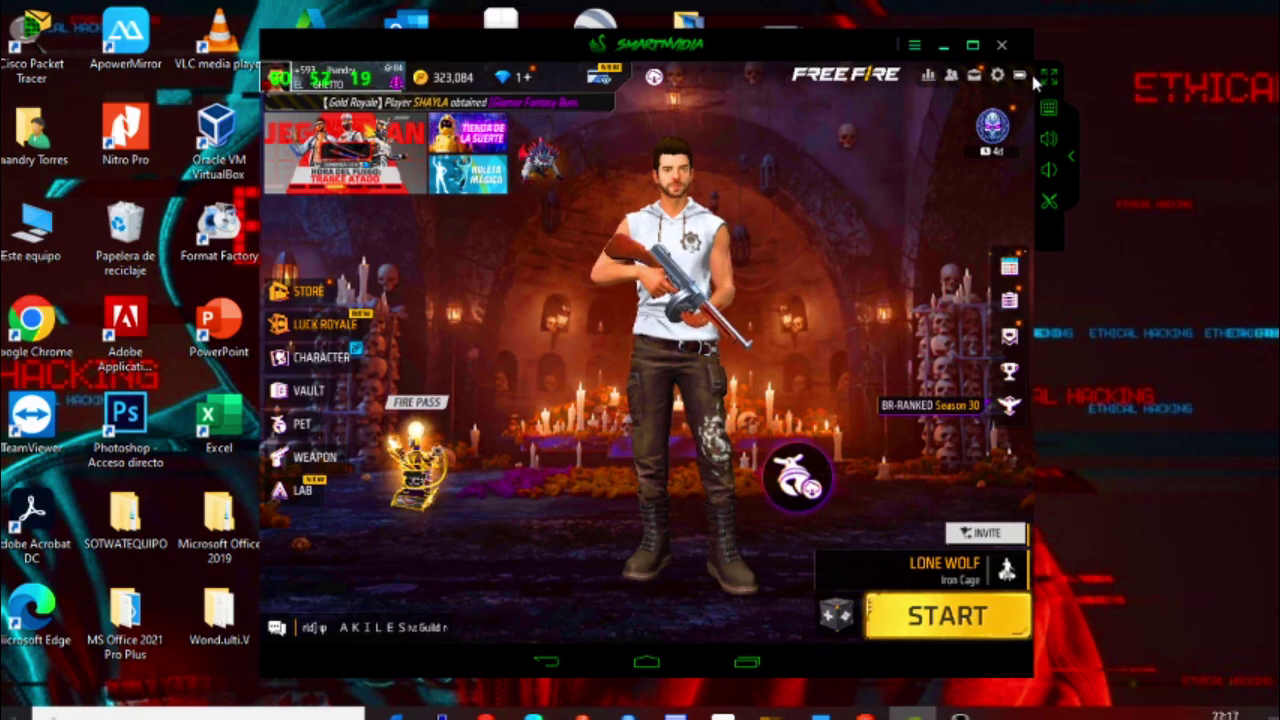
pyautogui.click(1001, 44)
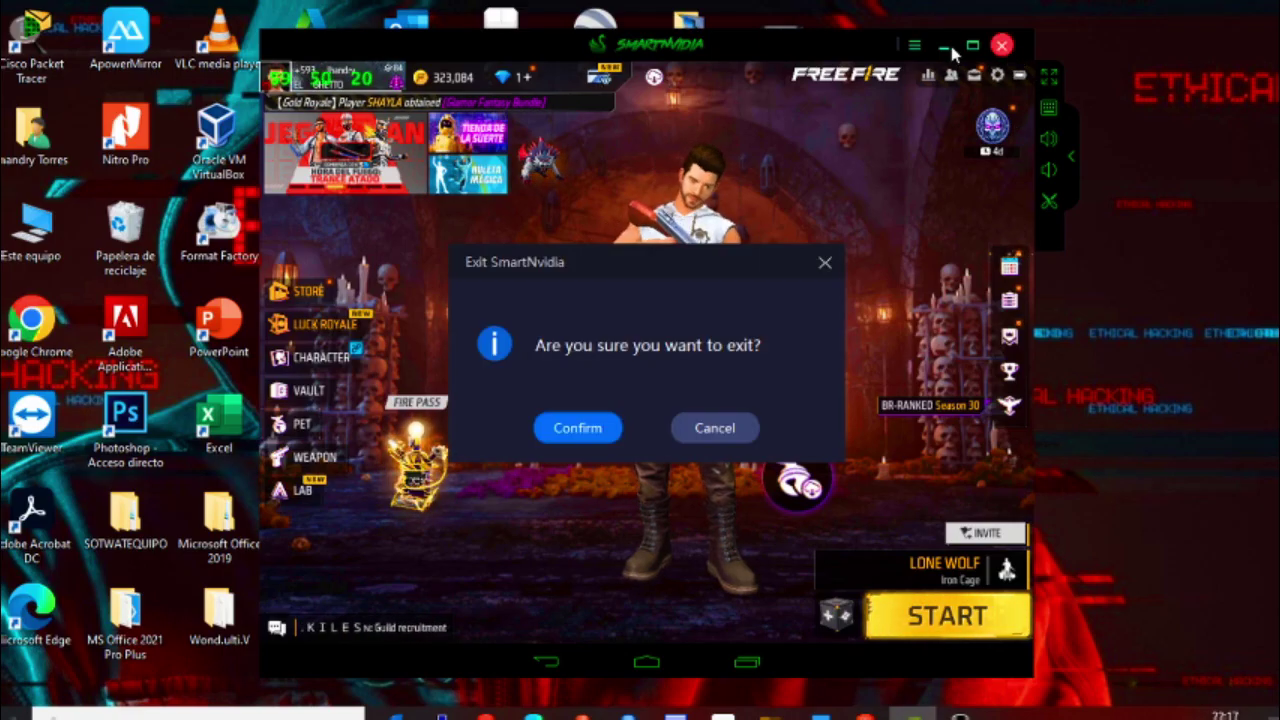
pyautogui.click(578, 428)
pyautogui.rightClick(1020, 325)
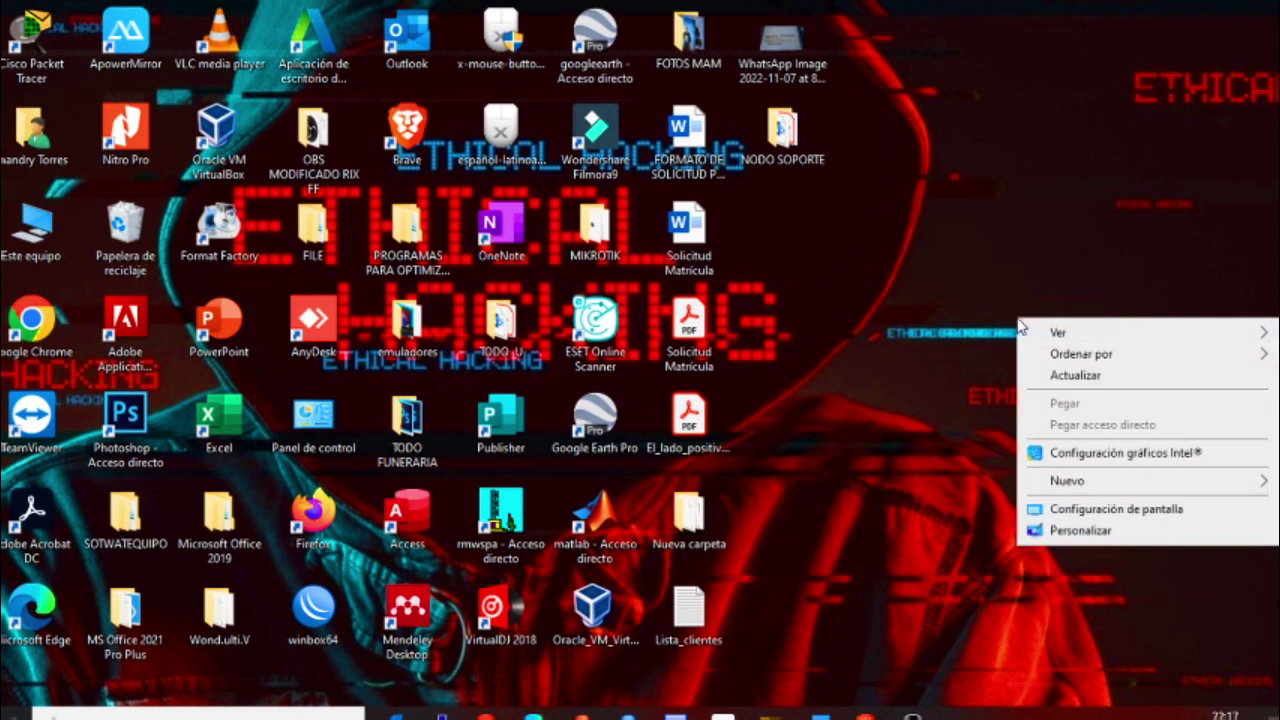
pyautogui.click(1065, 375)
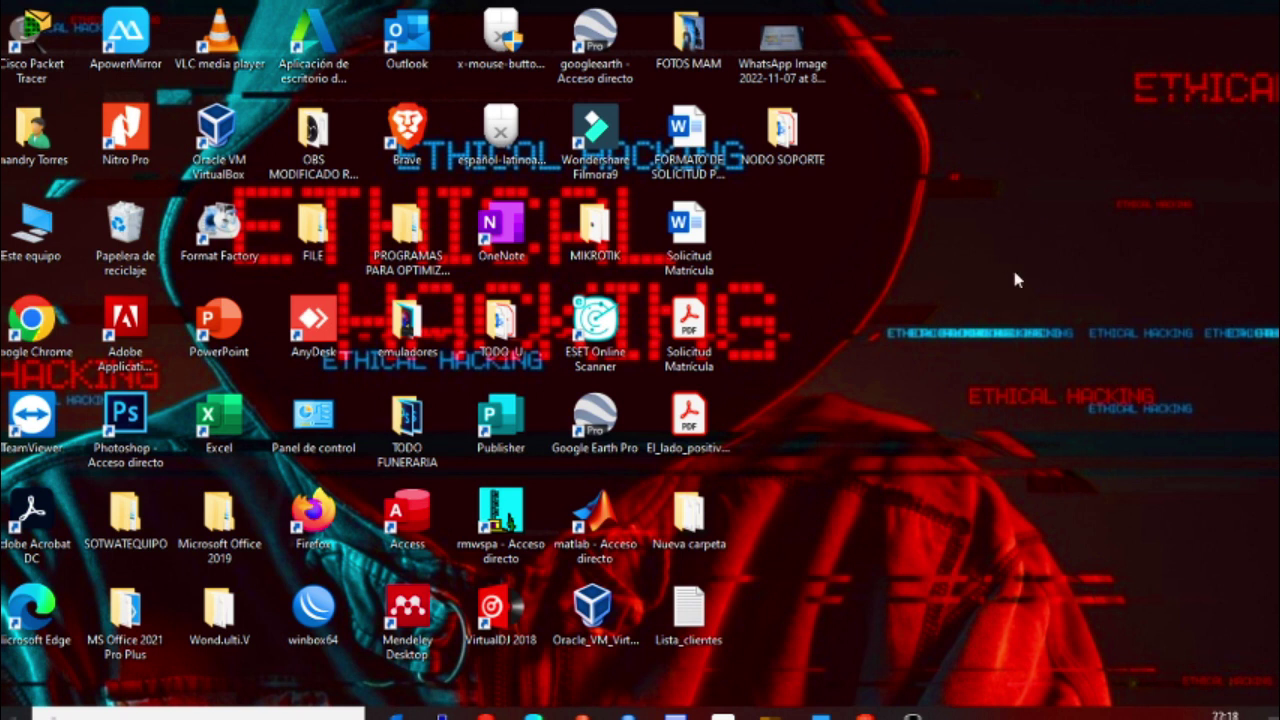
# Step: Open the emuladores folder on the desktop and review the actions available for the SmartGaGa+NVIDIA+Google file
pyautogui.doubleClick(384, 340)
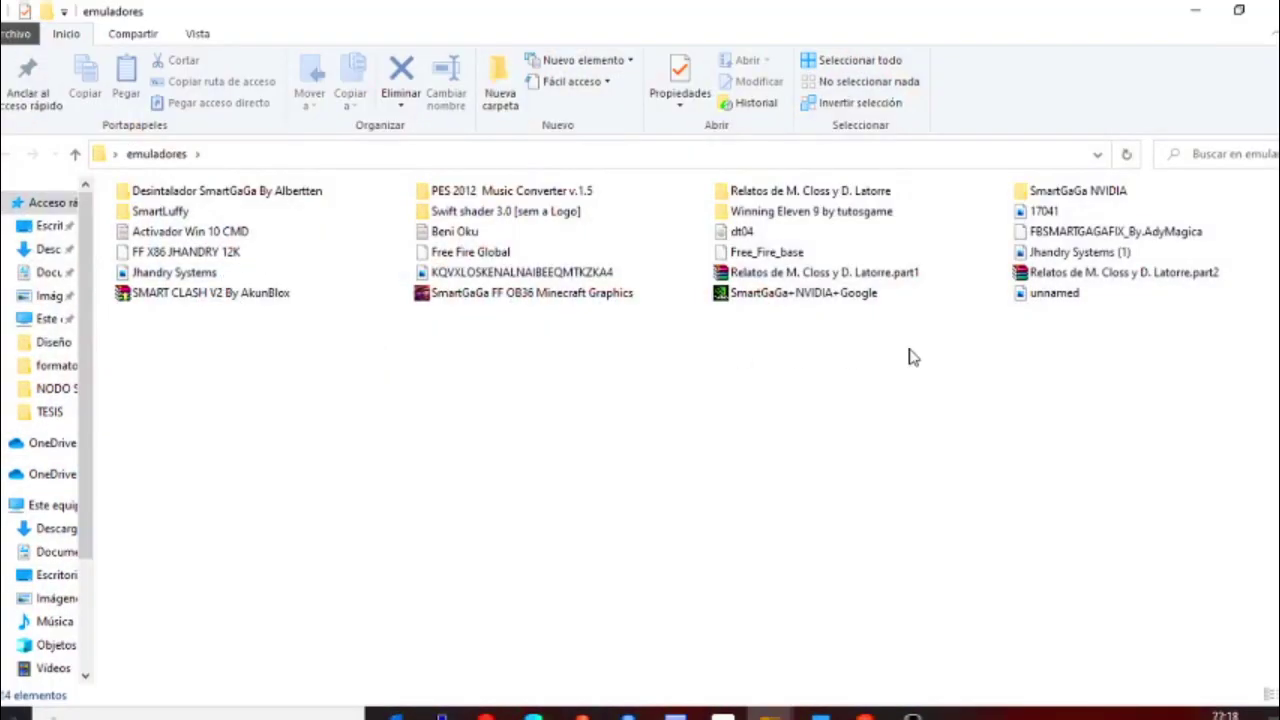
pyautogui.doubleClick(812, 294)
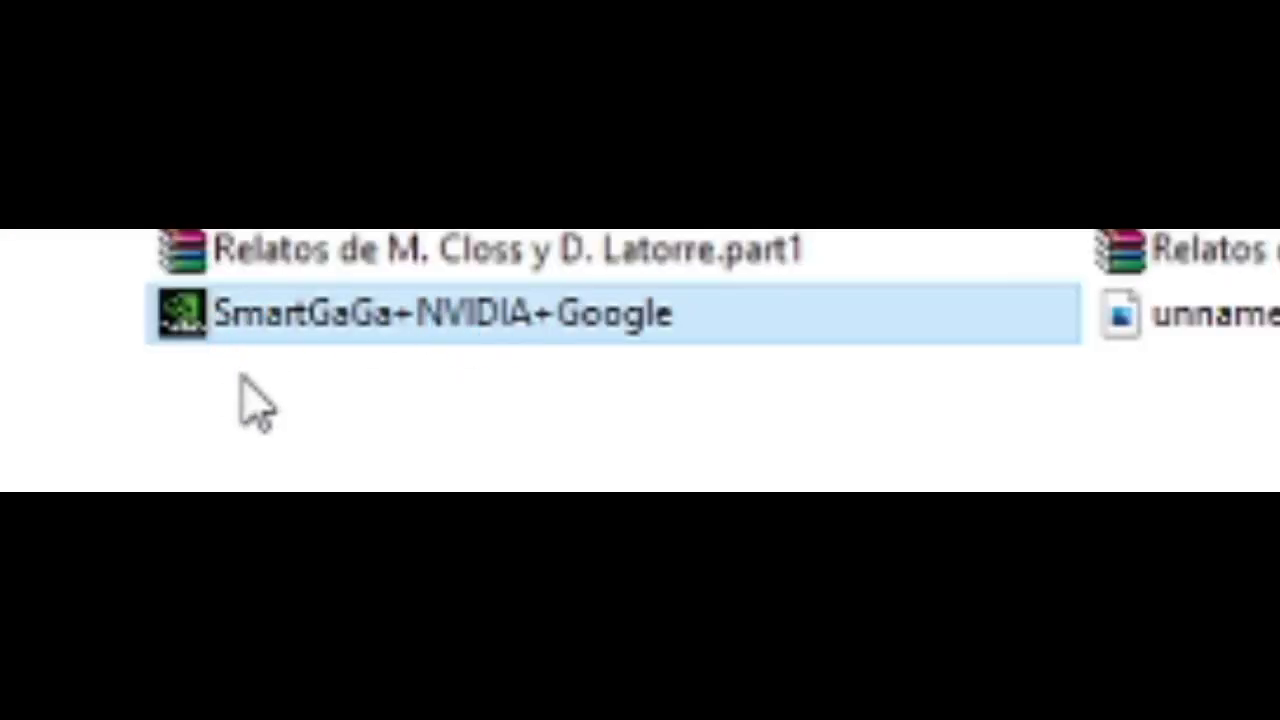
pyautogui.rightClick(455, 345)
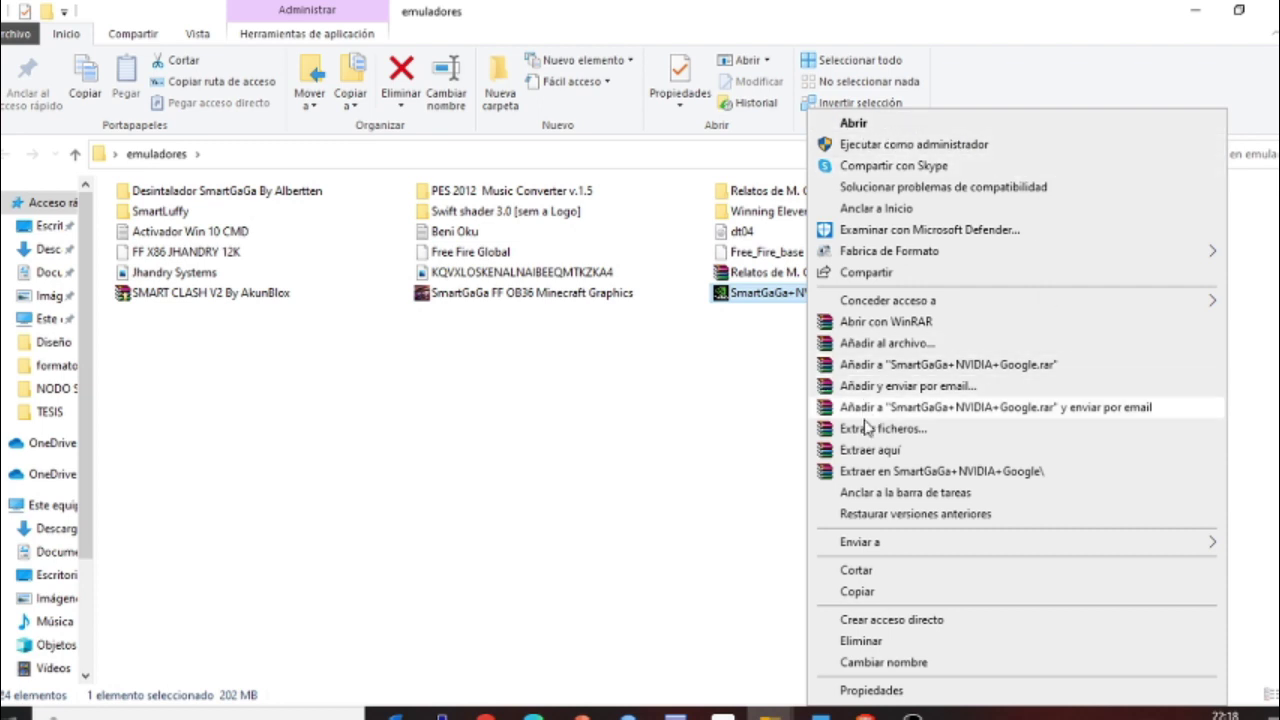
pyautogui.click(735, 438)
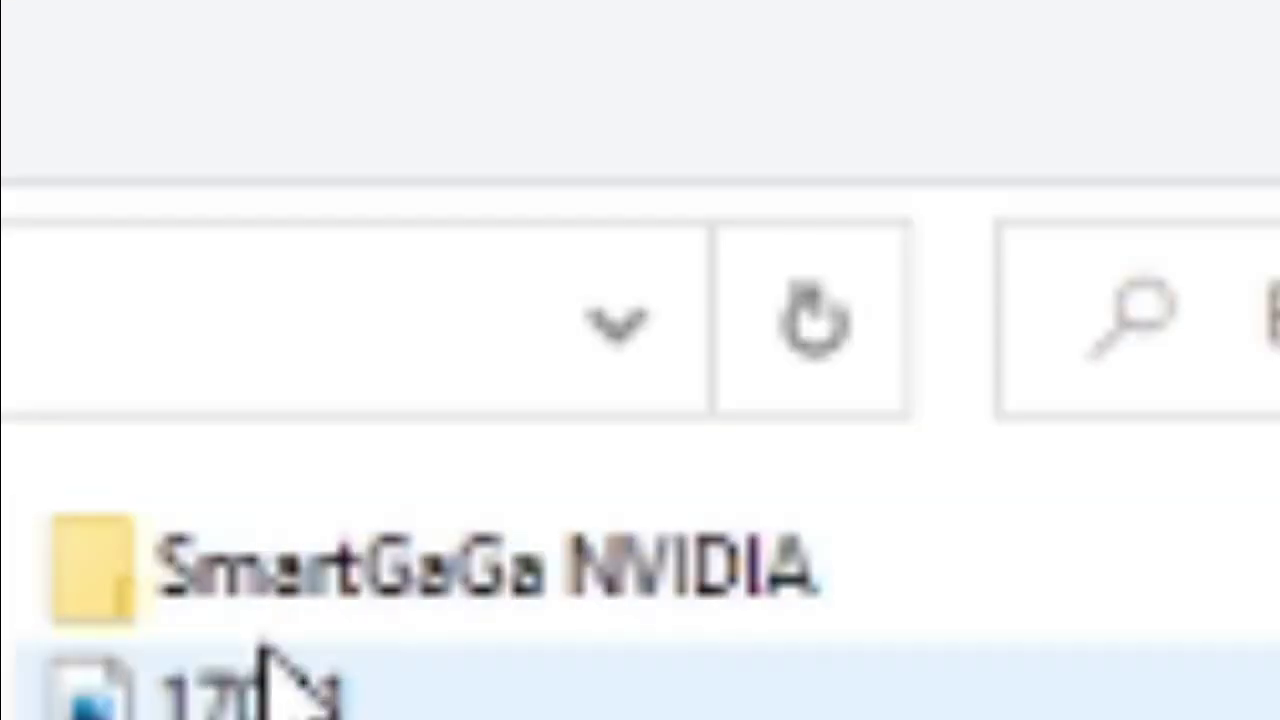
# Step: Go into the SmartGaGa NVIDIA folder and open ProjectTitan's Engine subfolder
pyautogui.doubleClick(908, 624)
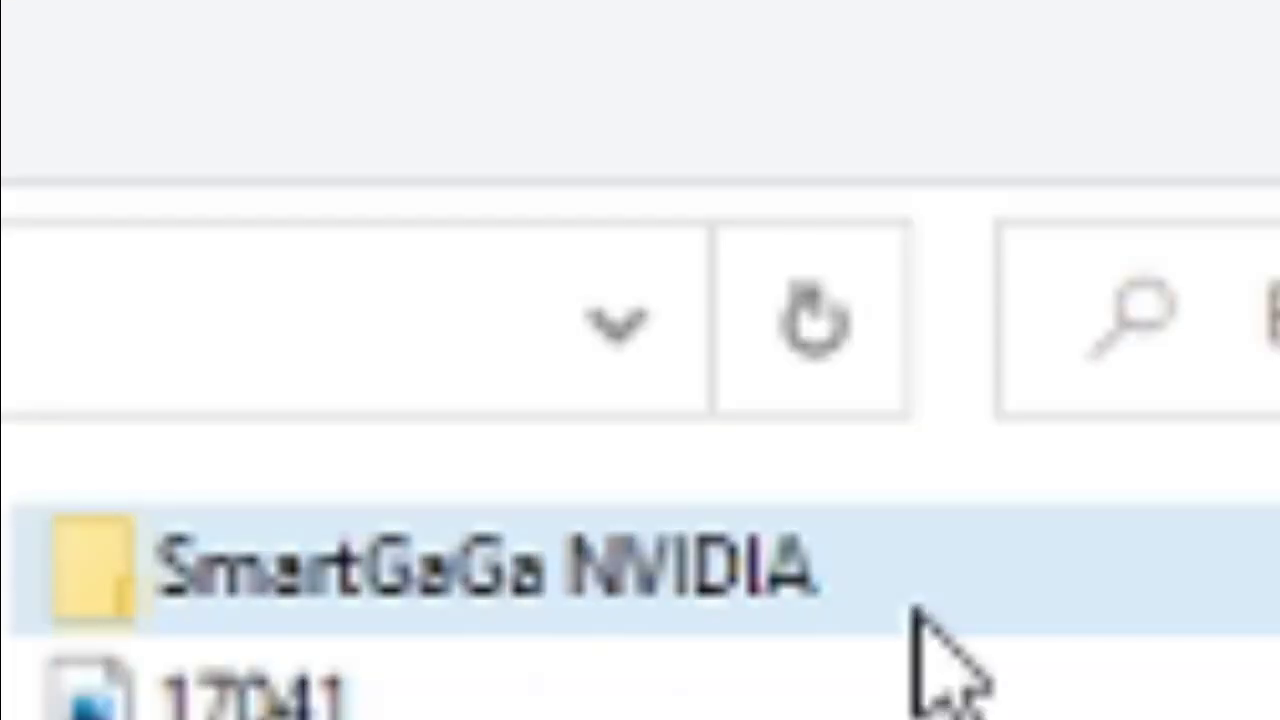
pyautogui.doubleClick(187, 224)
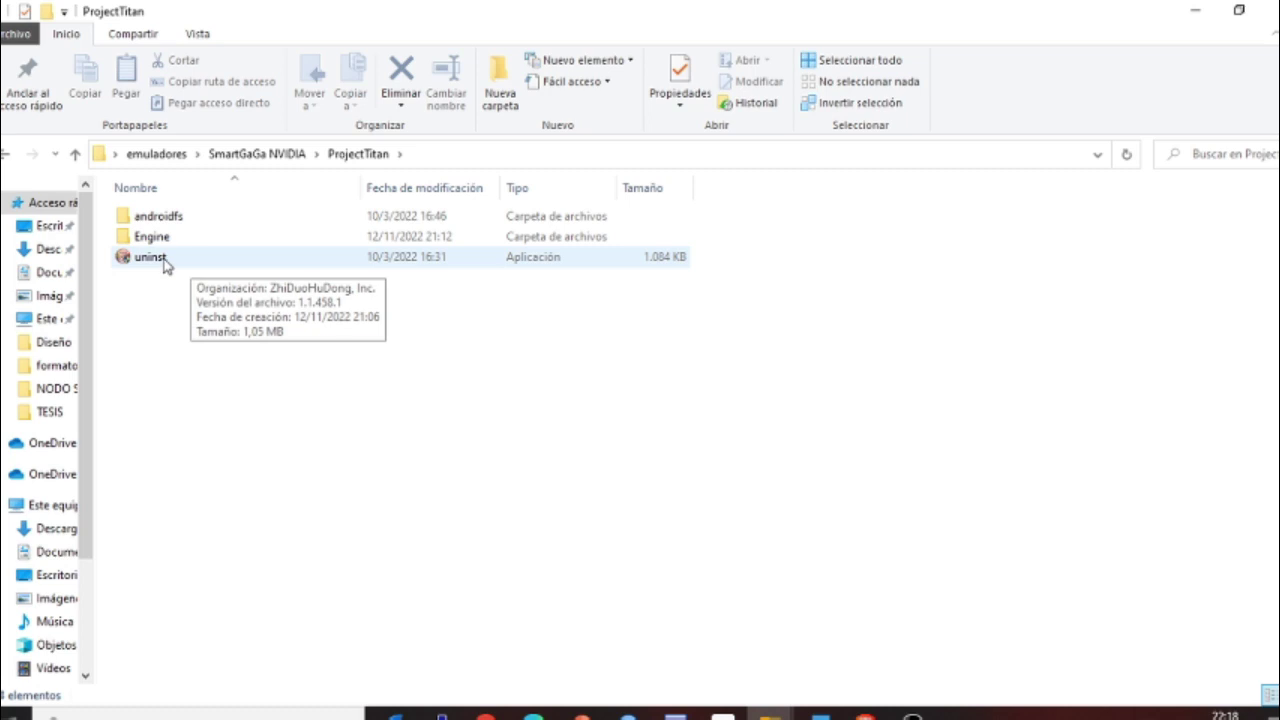
pyautogui.doubleClick(176, 247)
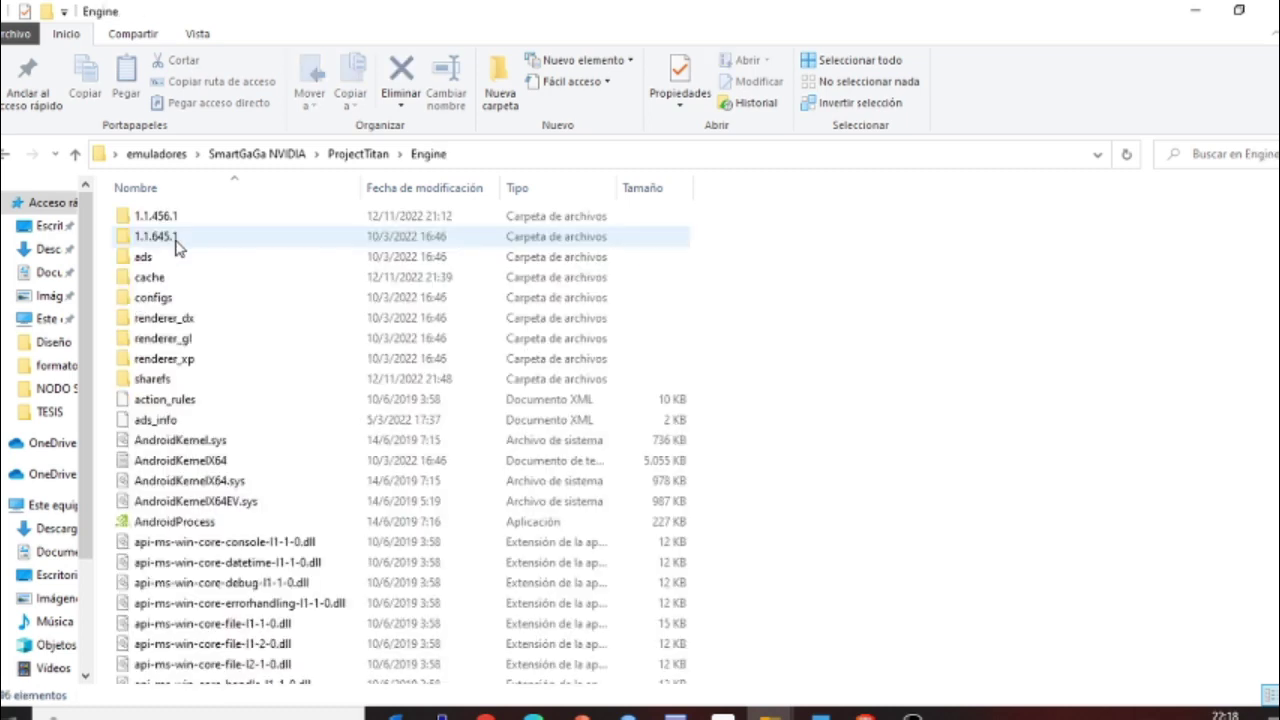
# Step: Run Launcher from the Engine folder as administrator and minimize the folder window
pyautogui.scroll(-6, 180, 380)
pyautogui.scroll(-14, 237, 417)
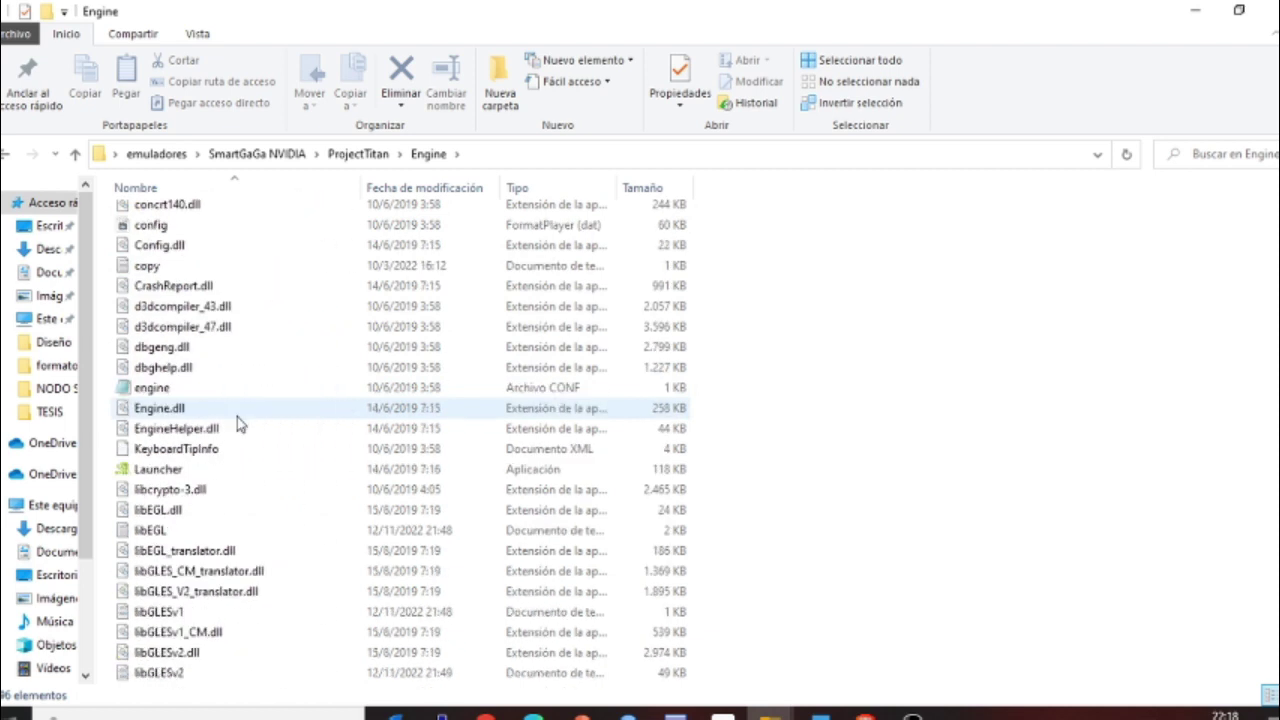
pyautogui.click(164, 350)
pyautogui.rightClick(164, 350)
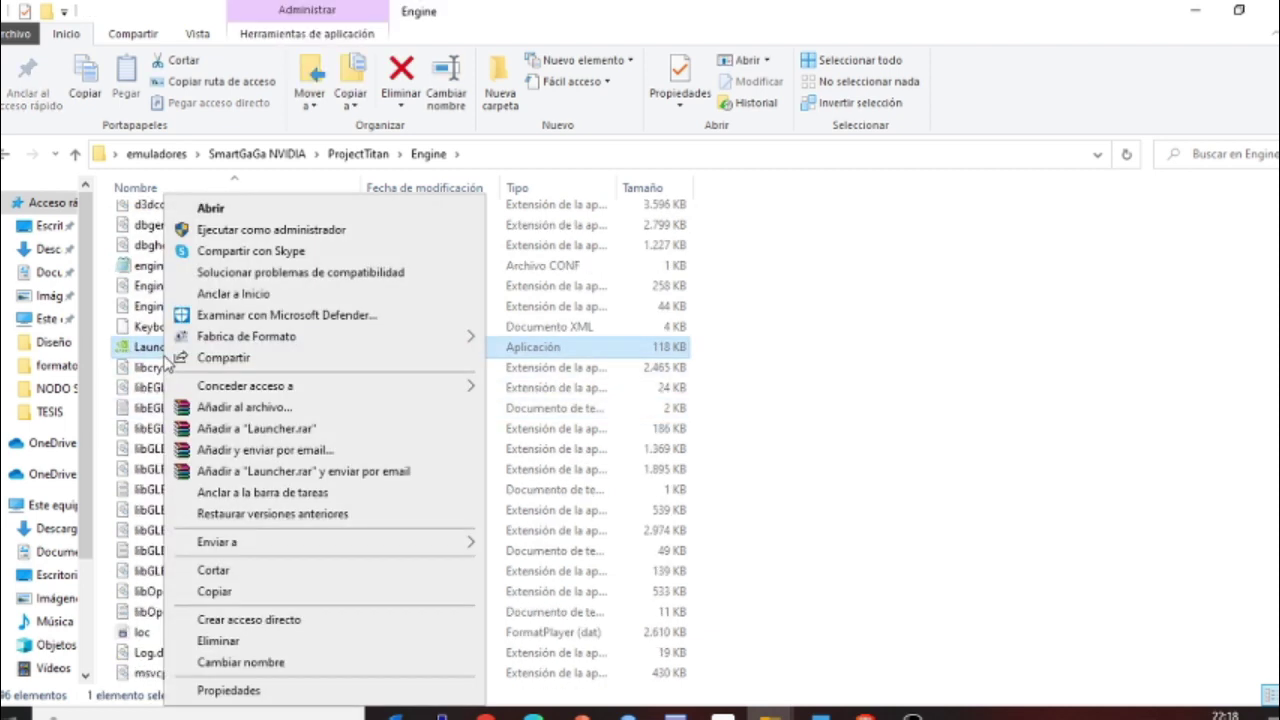
pyautogui.click(233, 231)
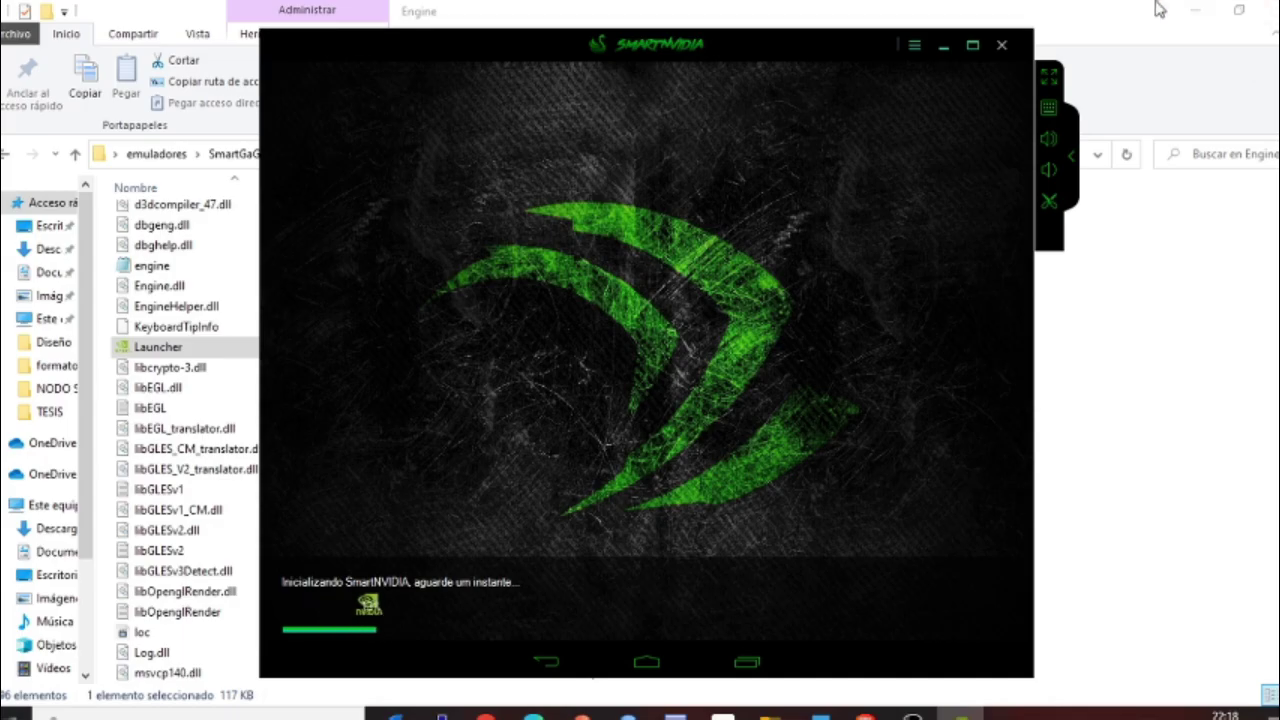
pyautogui.click(1195, 10)
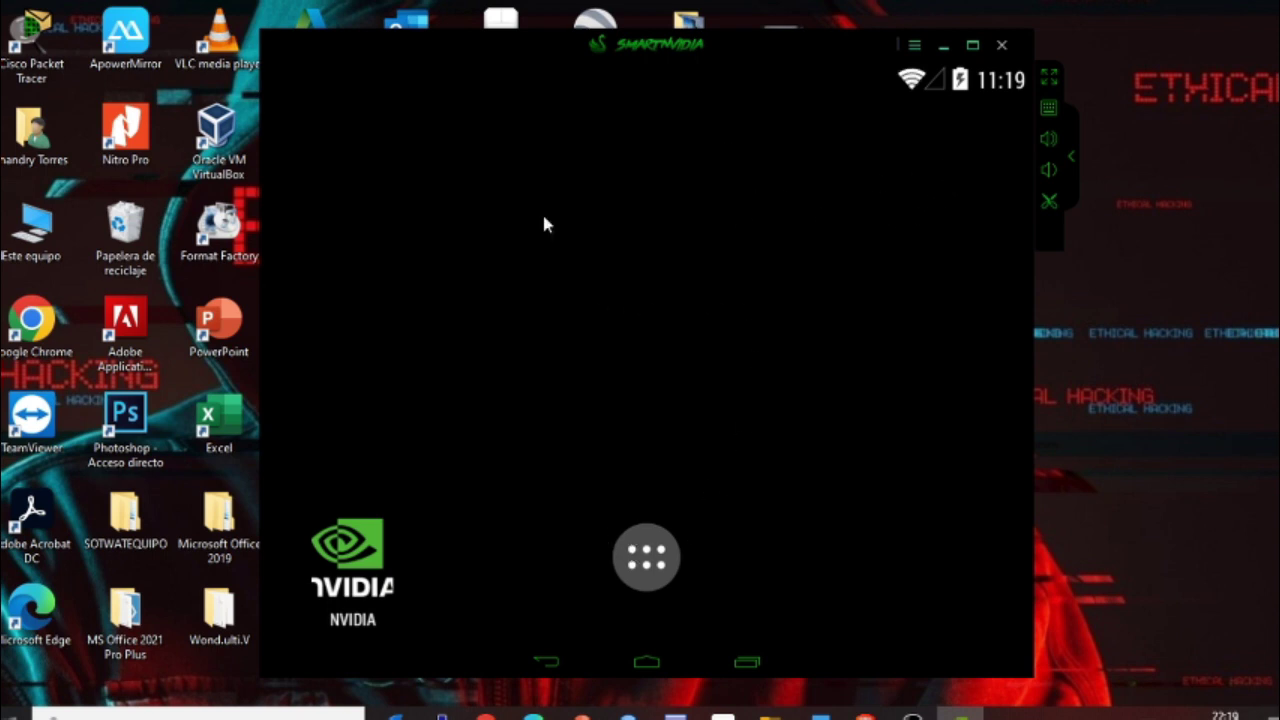
# Step: Show the emulator's installed apps, select the FF X86 file in the emuladores folder, and check the hidden system tray icons
pyautogui.click(648, 552)
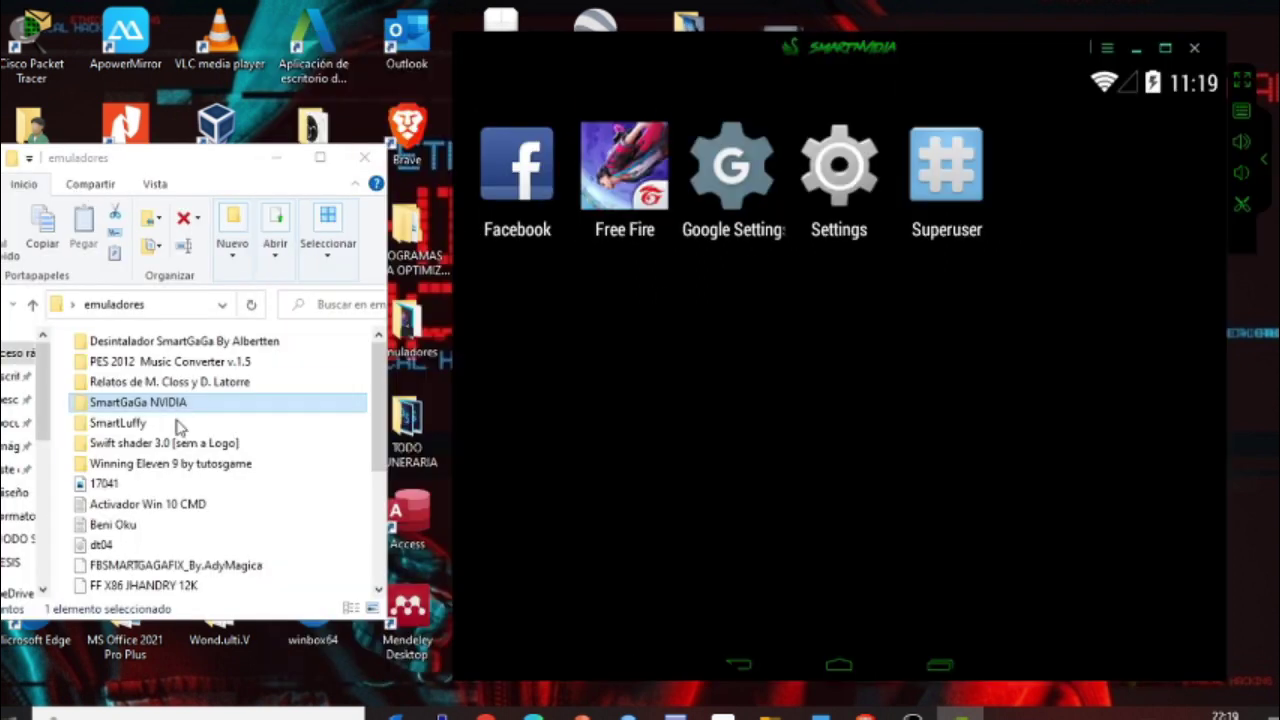
pyautogui.scroll(-3, 178, 427)
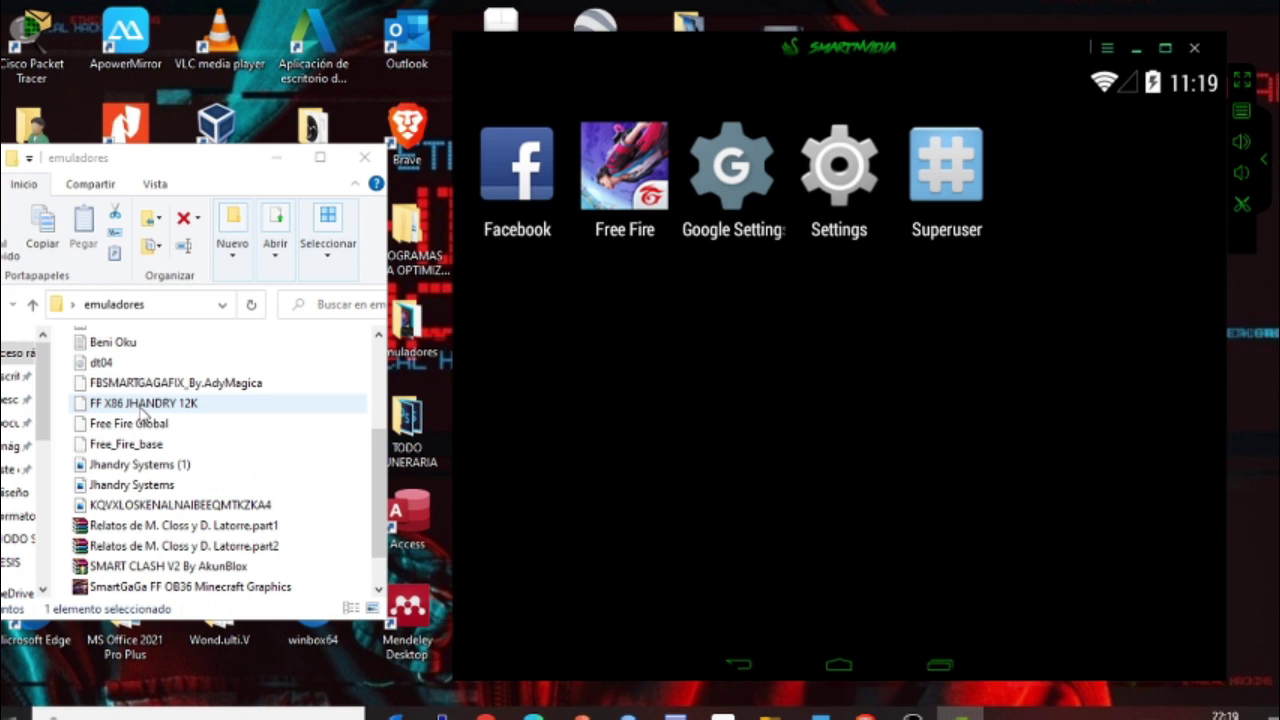
pyautogui.moveTo(130, 412); pyautogui.dragTo(158, 400)
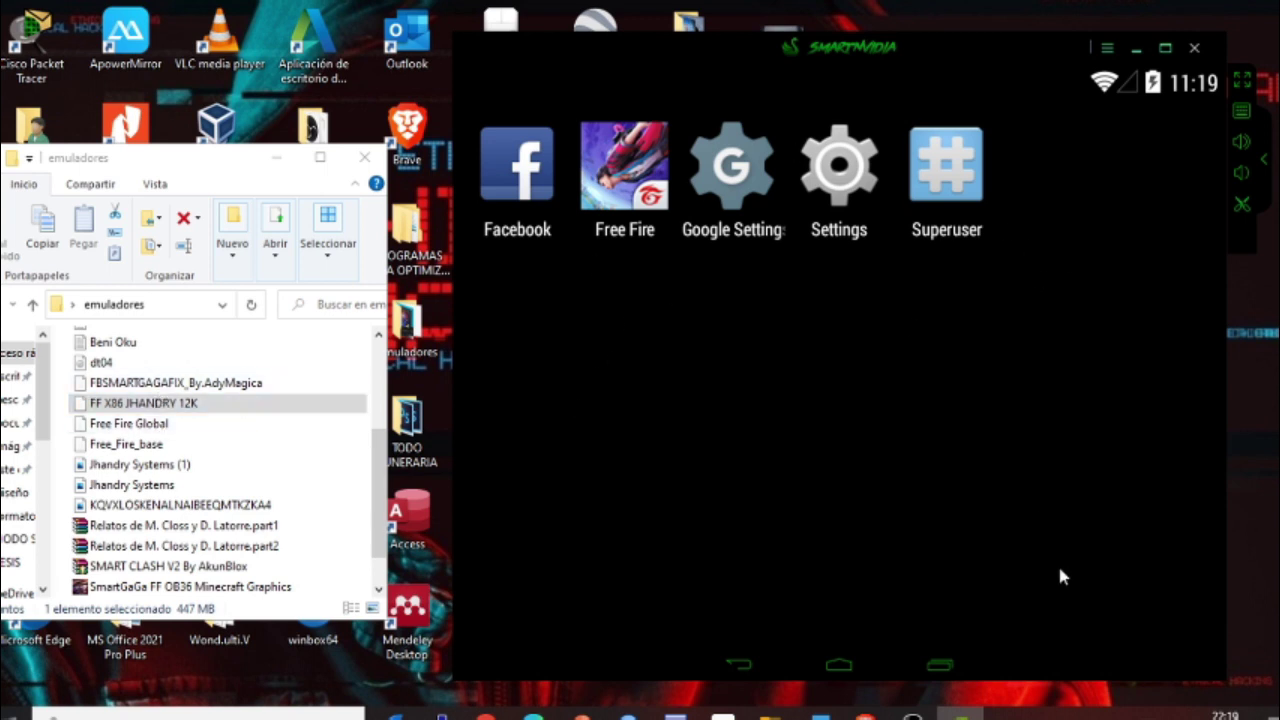
pyautogui.click(1125, 713)
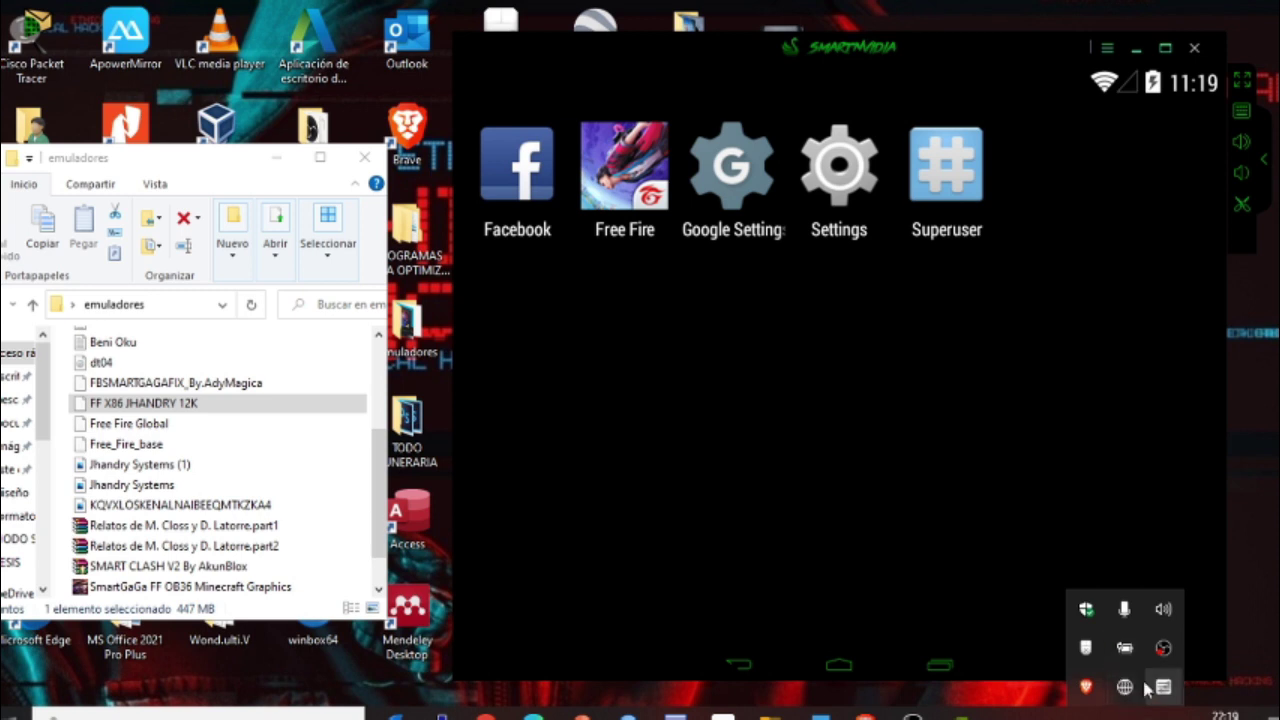
pyautogui.click(869, 410)
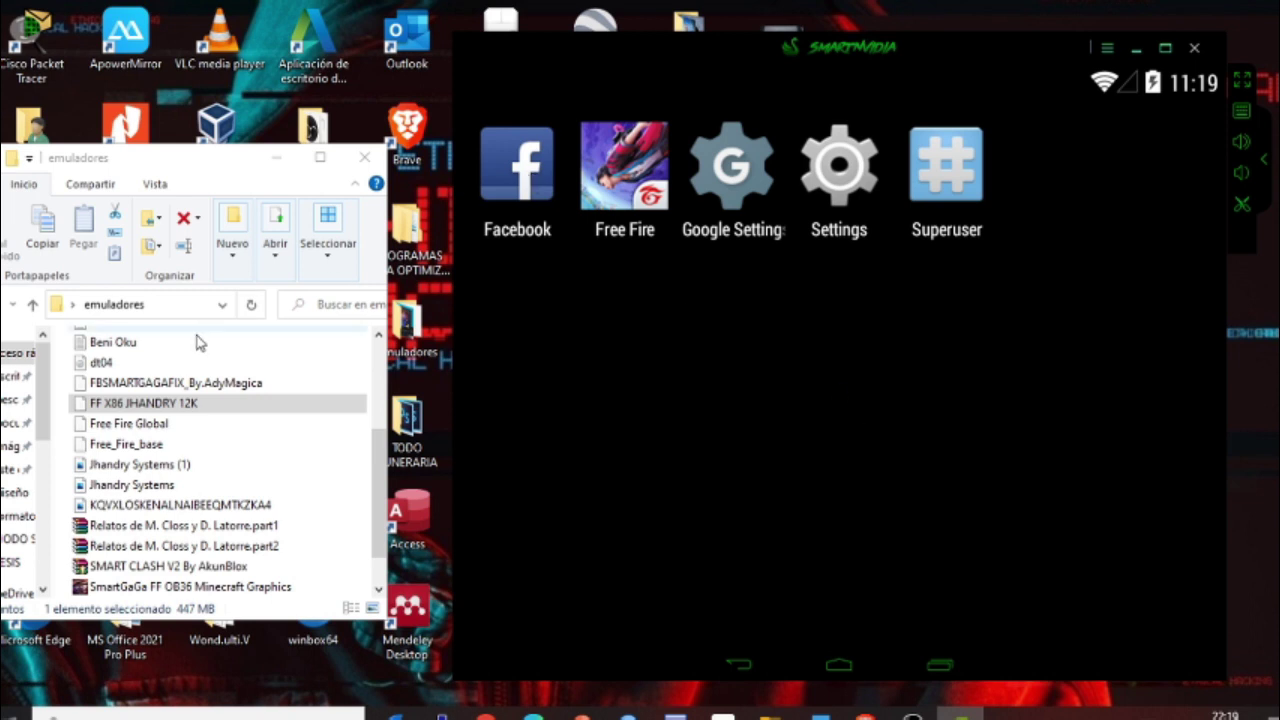
# Step: Select the FBSMARTGAGAFIX file, put the folder window away, and move the emulator window toward the middle of the desktop
pyautogui.moveTo(226, 383)
pyautogui.mouseDown()
pyautogui.moveTo(657, 388)
pyautogui.moveTo(666, 350)
pyautogui.moveTo(210, 380)
pyautogui.mouseUp()
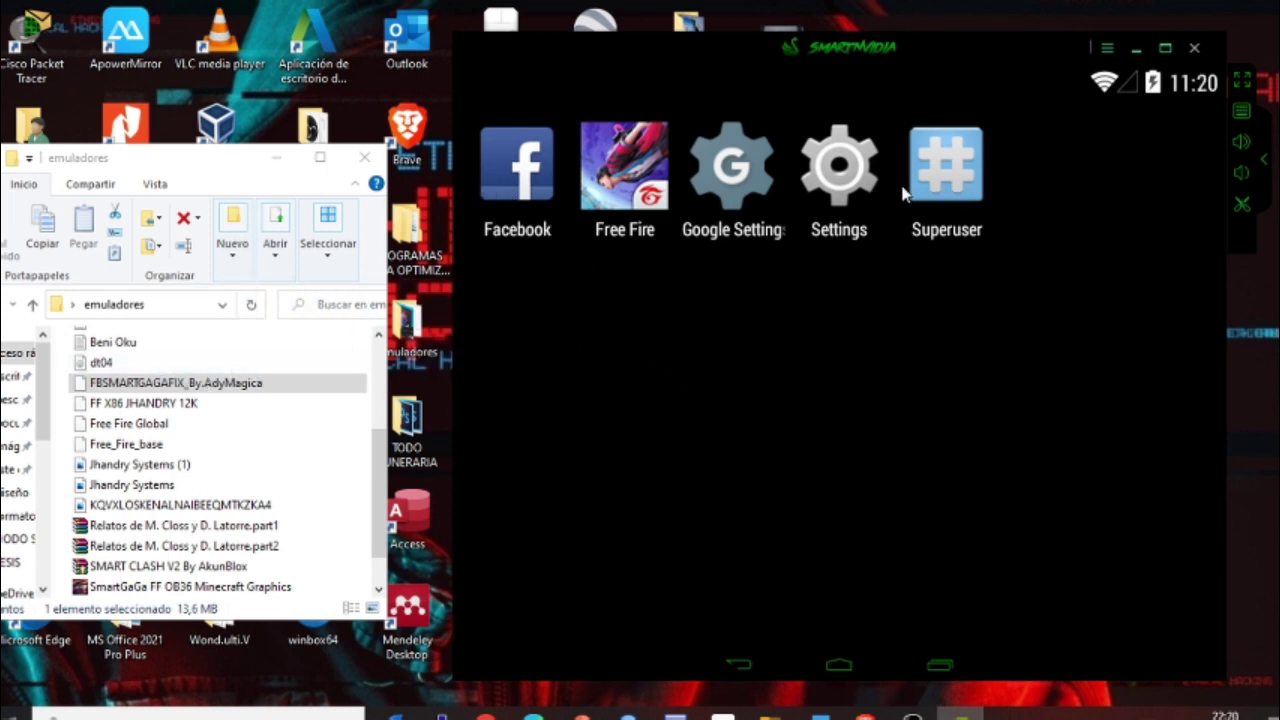
pyautogui.click(353, 165)
pyautogui.moveTo(967, 55); pyautogui.dragTo(793, 45)
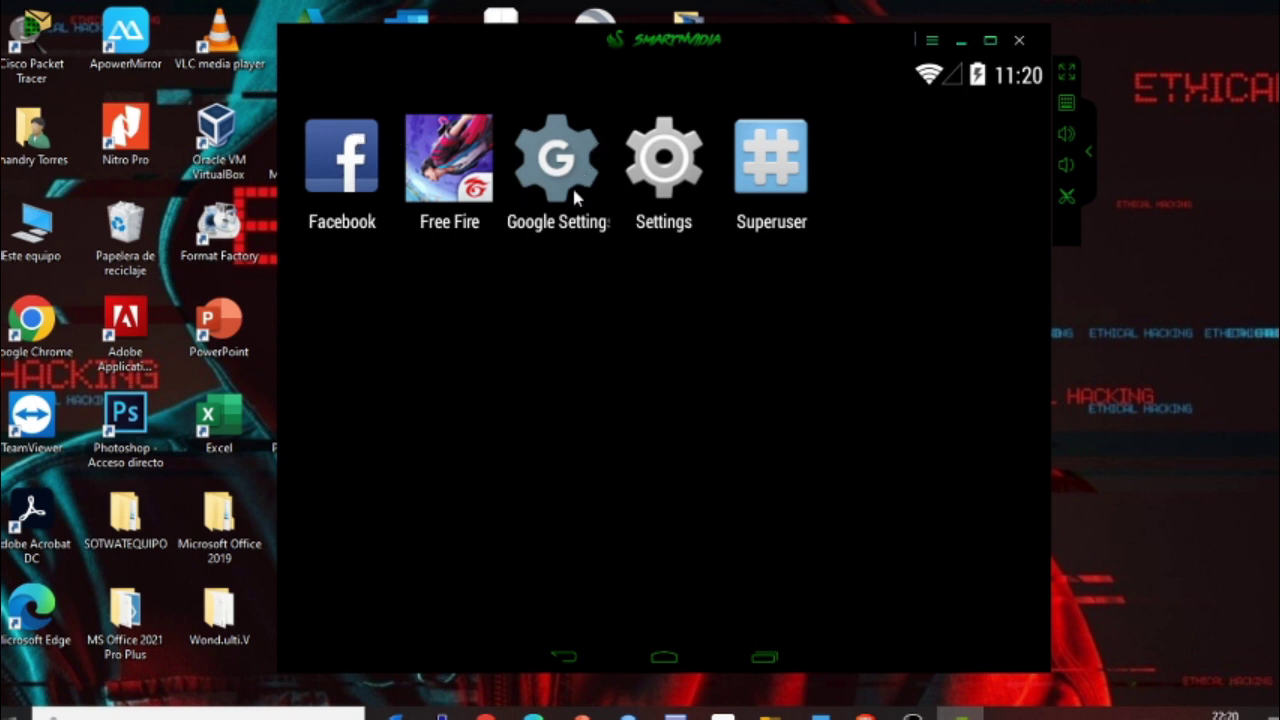
# Step: Open the Google account setup through the emulator's Android Settings, and return to the home screen without adding an account
pyautogui.click(651, 165)
pyautogui.scroll(-5, 620, 300)
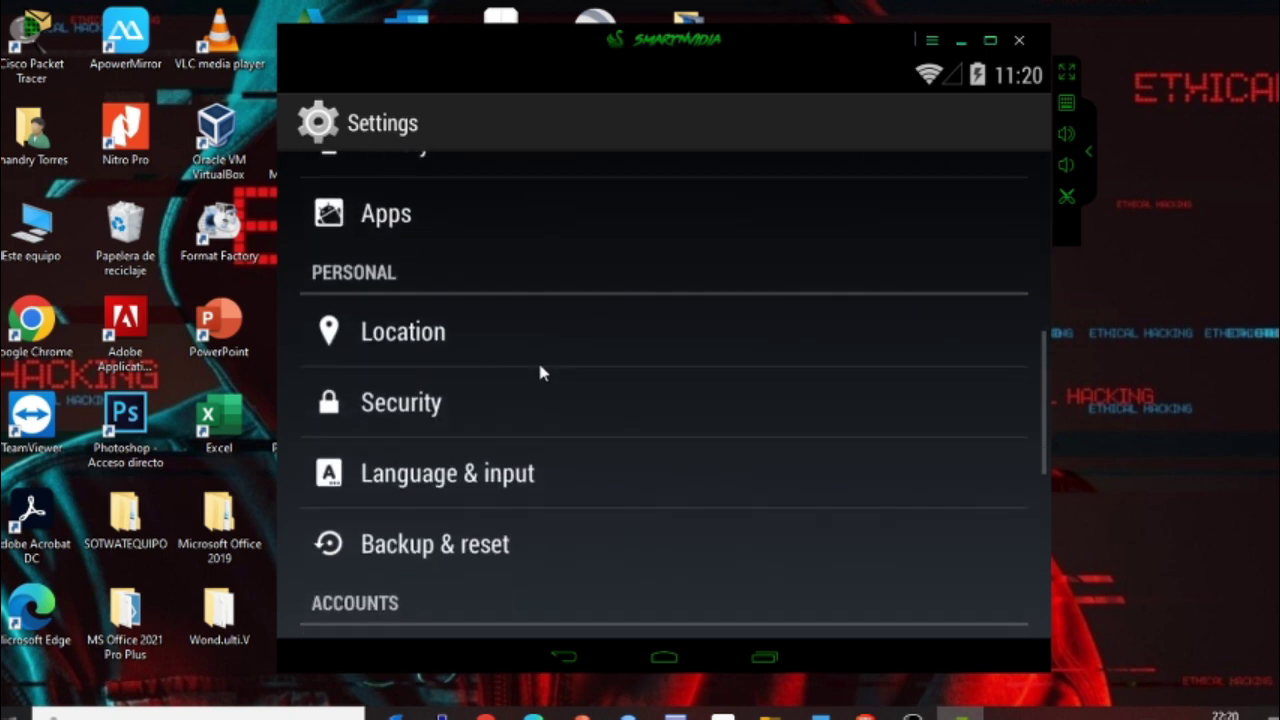
pyautogui.moveTo(566, 388); pyautogui.dragTo(617, 211)
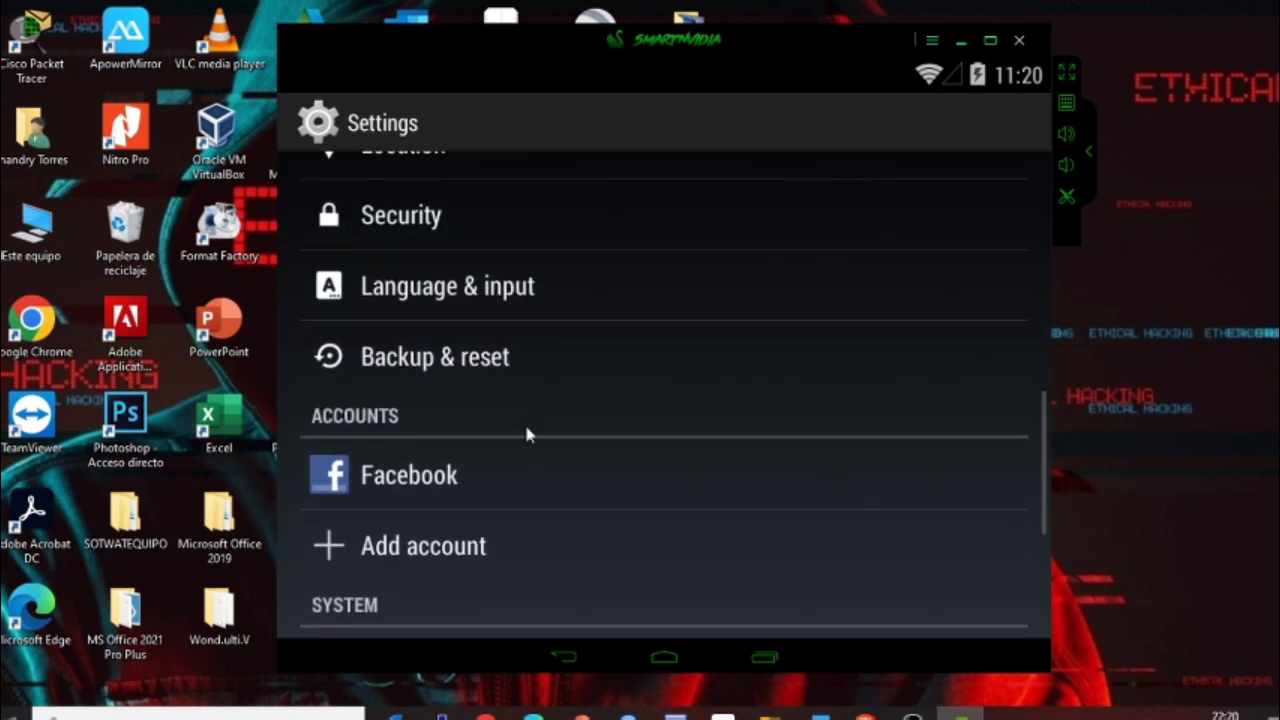
pyautogui.click(474, 540)
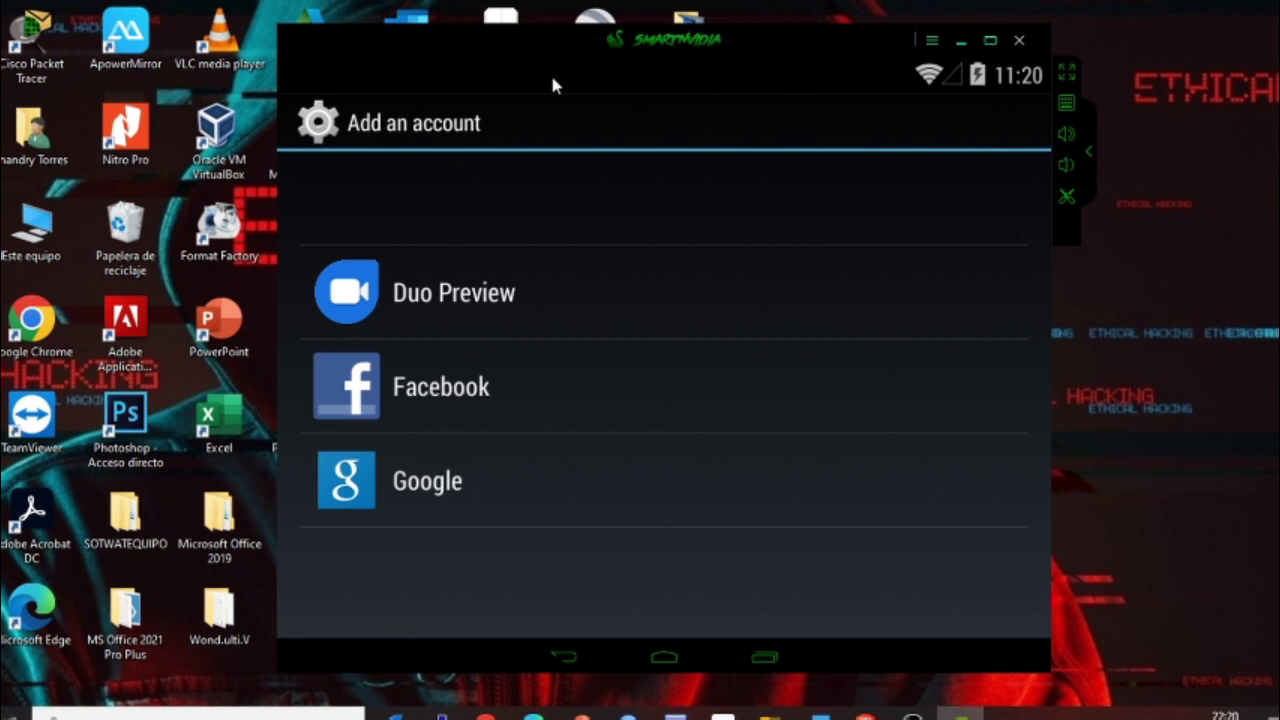
pyautogui.click(412, 503)
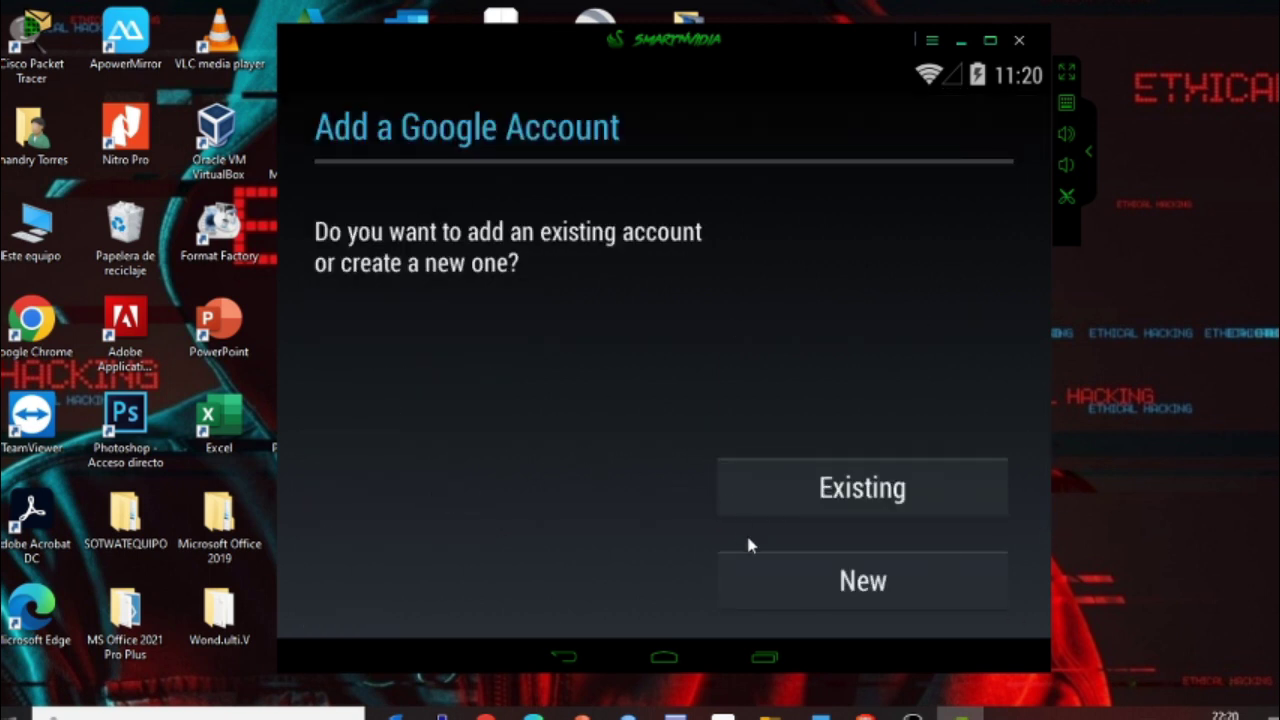
pyautogui.click(664, 657)
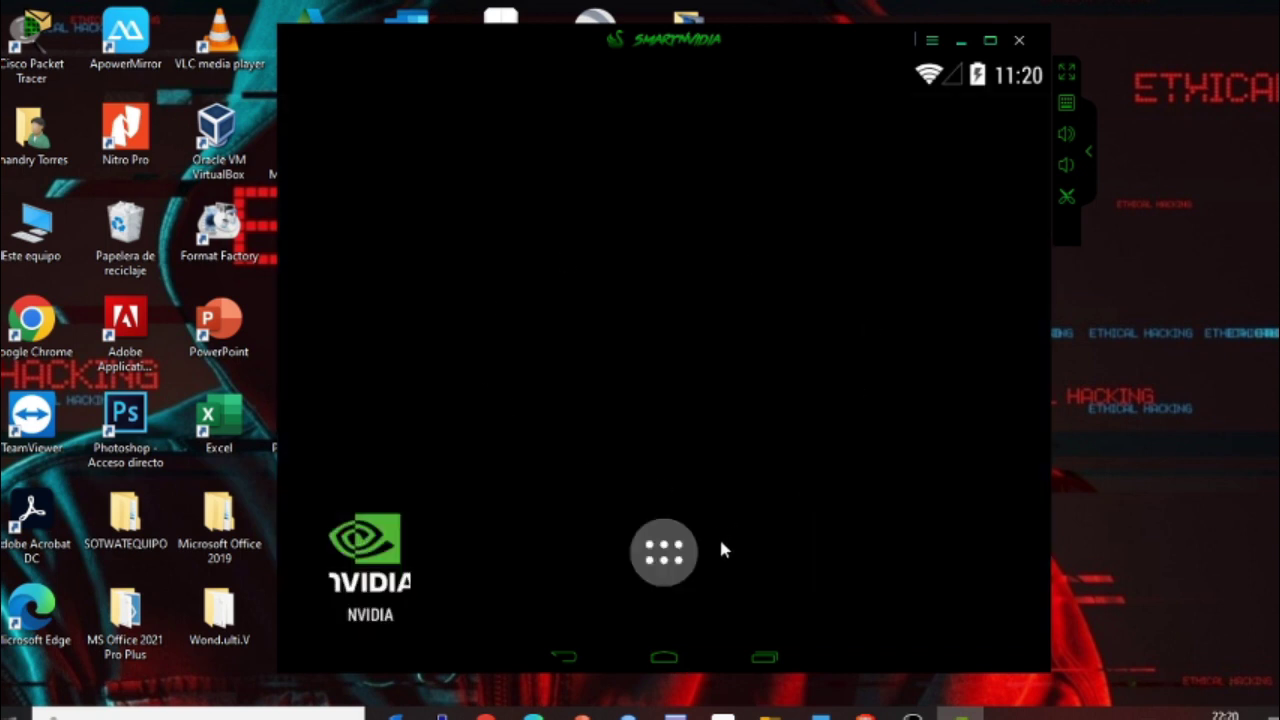
# Step: Open the Facebook app in the emulator to view it, and return to the home screen
pyautogui.click(664, 552)
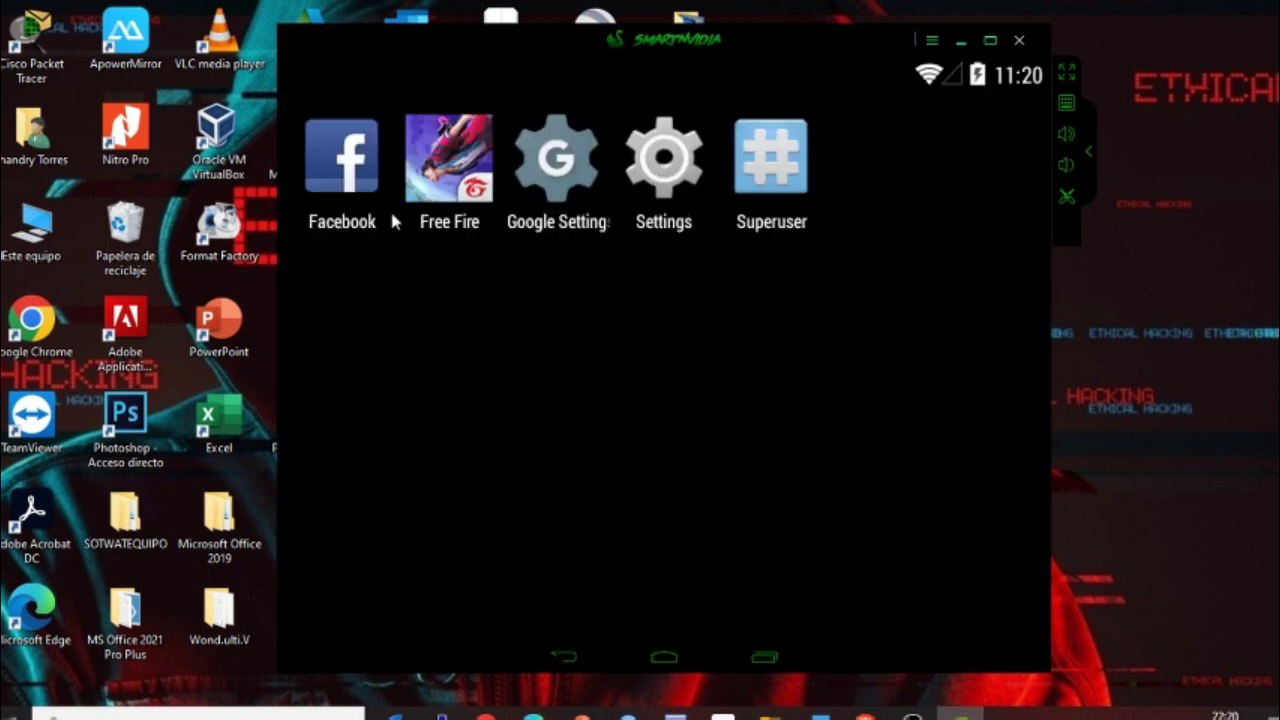
pyautogui.click(338, 172)
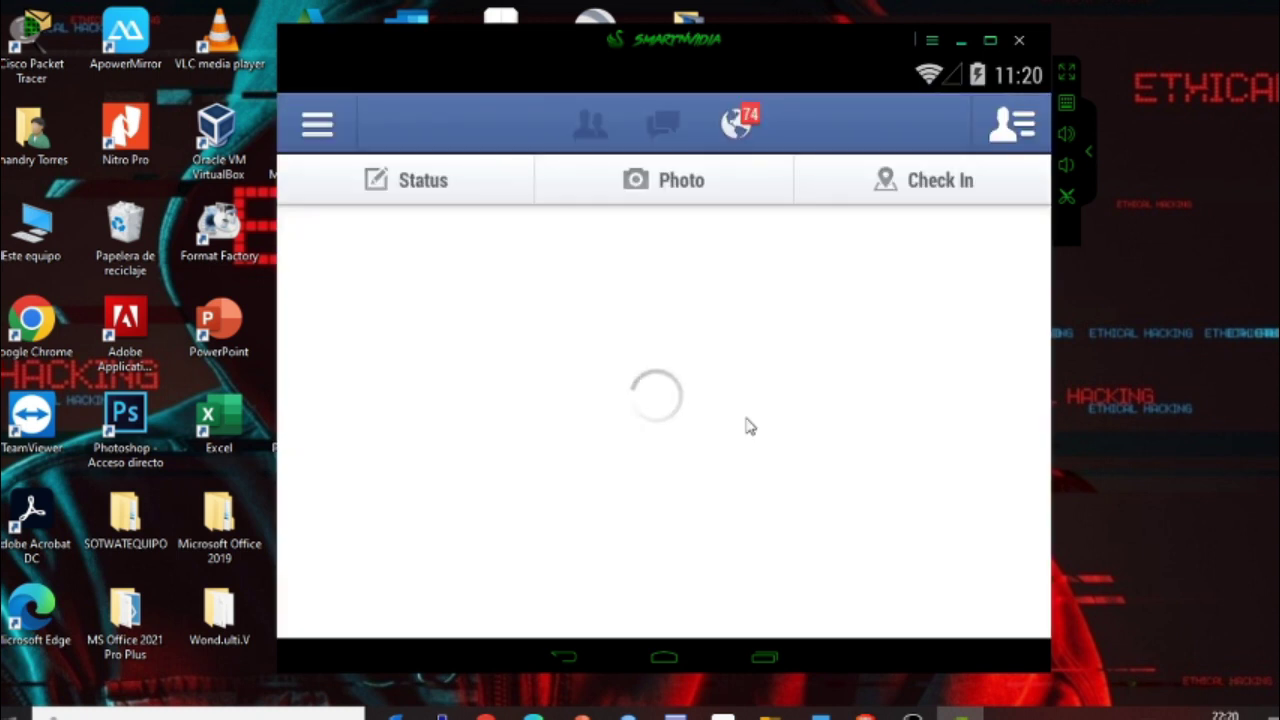
pyautogui.click(673, 660)
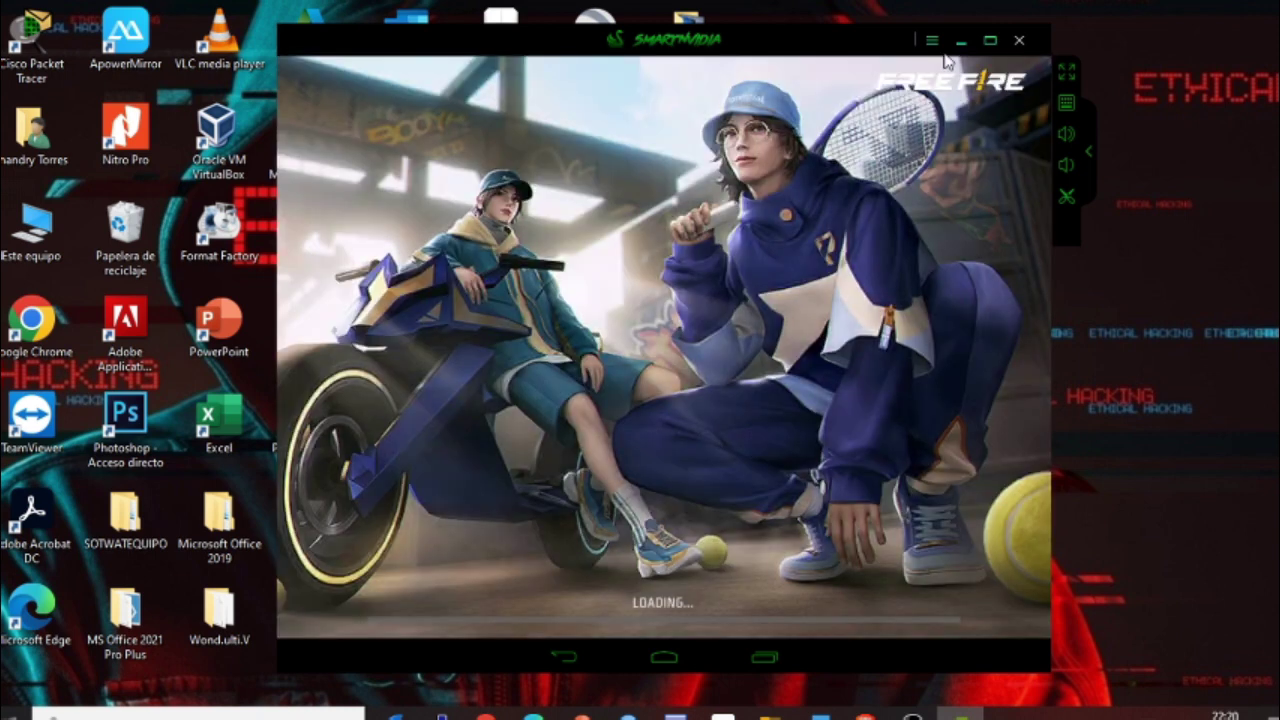
# Step: Open the emulator's Advanced settings and activate the custom resolution width for editing
pyautogui.click(931, 41)
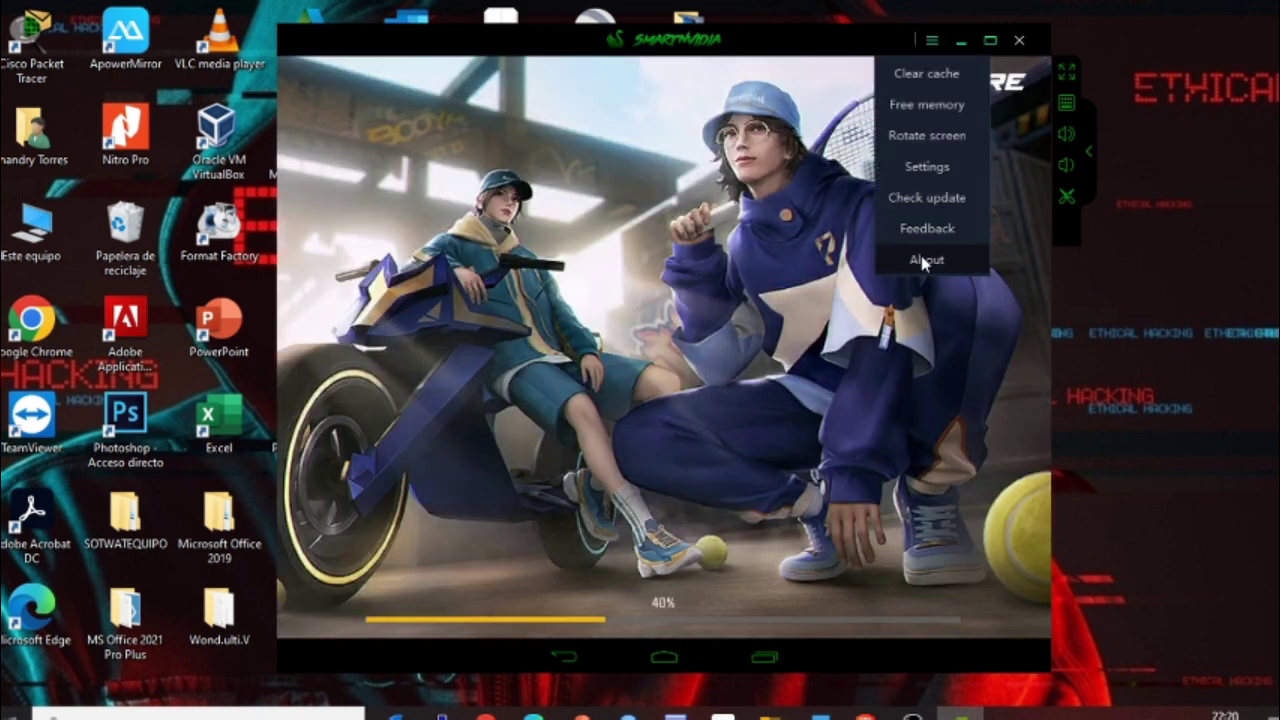
pyautogui.click(933, 167)
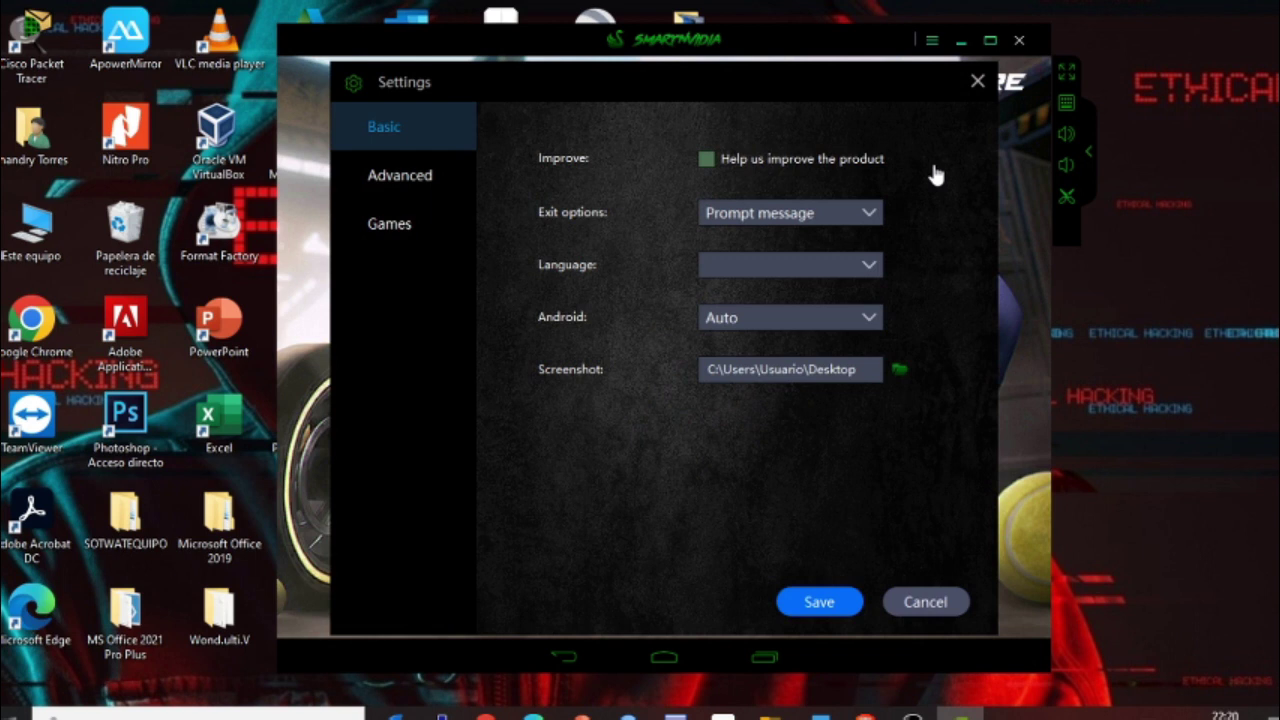
pyautogui.click(425, 200)
pyautogui.click(715, 196)
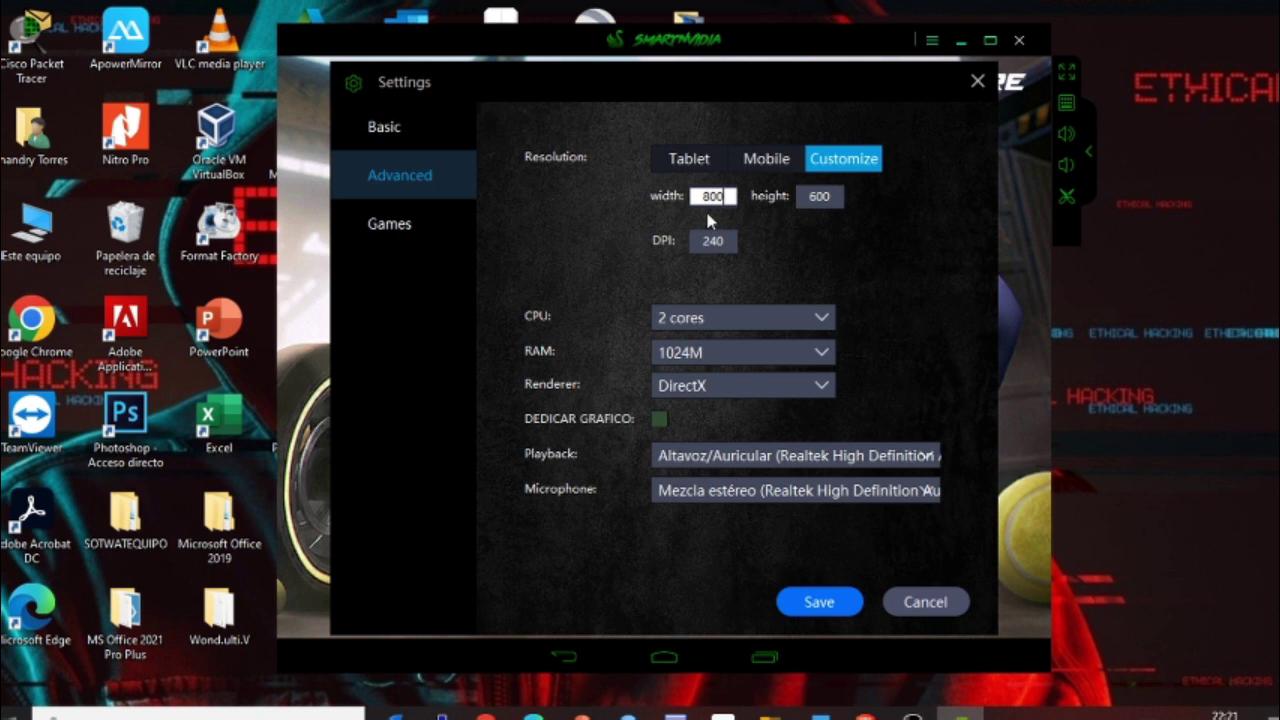
# Step: View the Mobile resolution presets, return to the custom resolution, and go through its width, height and DPI values
pyautogui.click(761, 161)
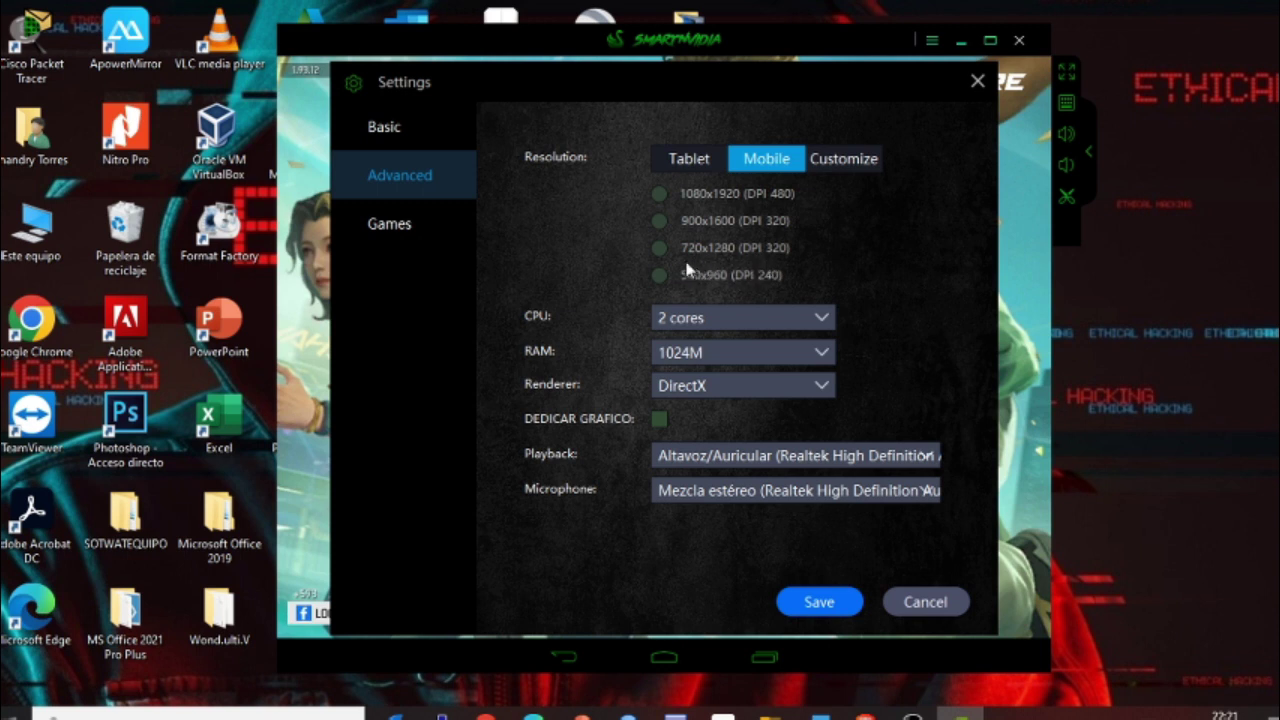
pyautogui.click(846, 160)
pyautogui.click(732, 197)
pyautogui.press('Tab')
pyautogui.click(820, 197)
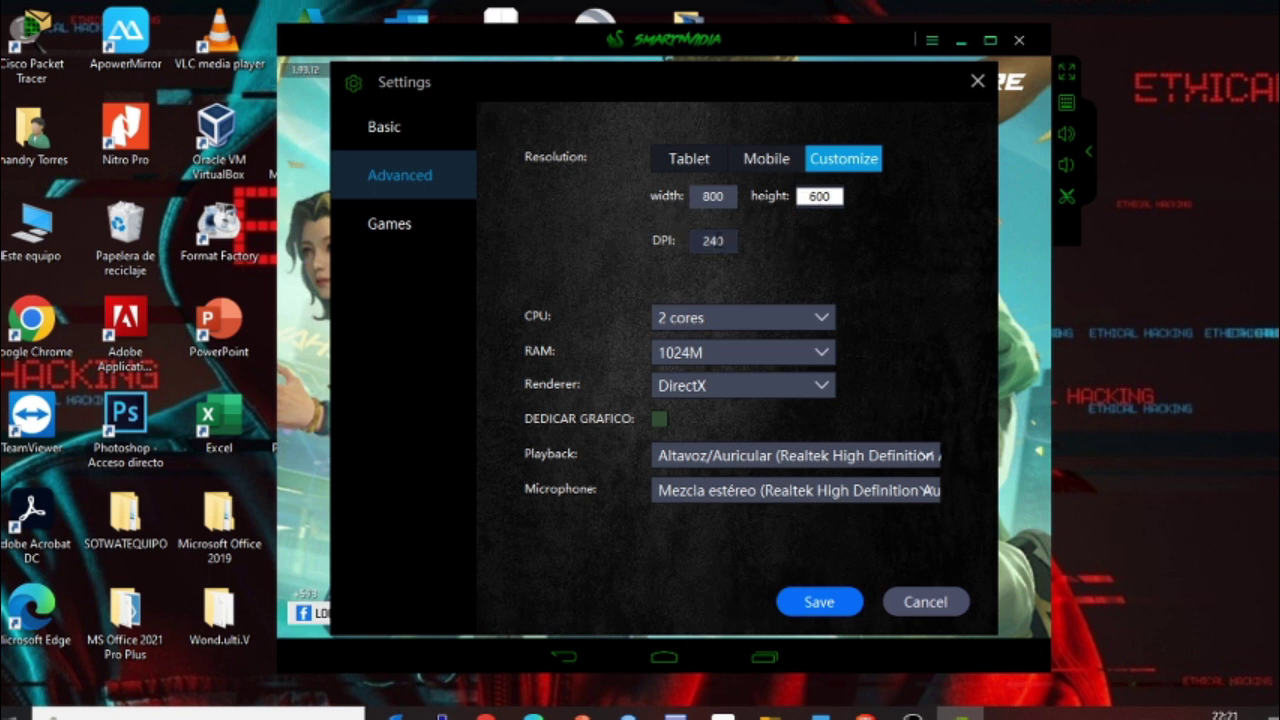
pyautogui.click(712, 241)
pyautogui.click(845, 285)
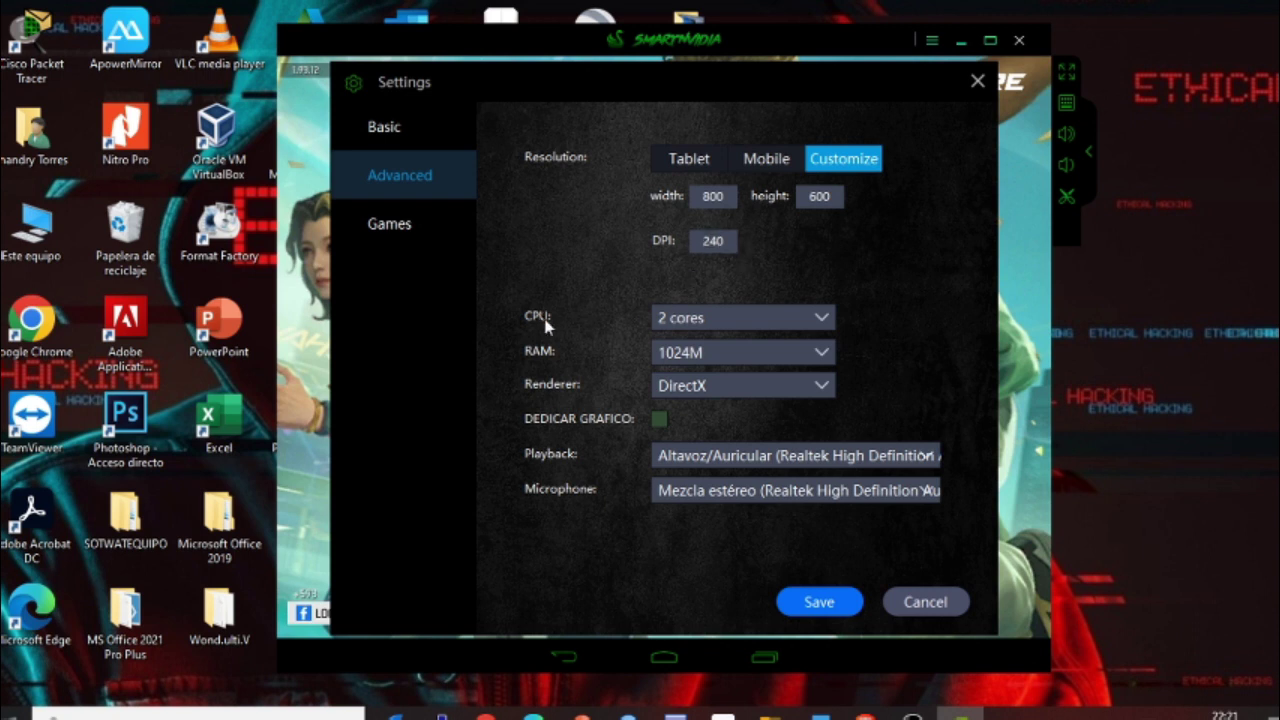
# Step: Look at the CPU core and renderer options in the Advanced settings, and close the settings without saving
pyautogui.click(729, 319)
pyautogui.click(729, 319)
pyautogui.click(758, 398)
pyautogui.click(735, 398)
pyautogui.click(975, 81)
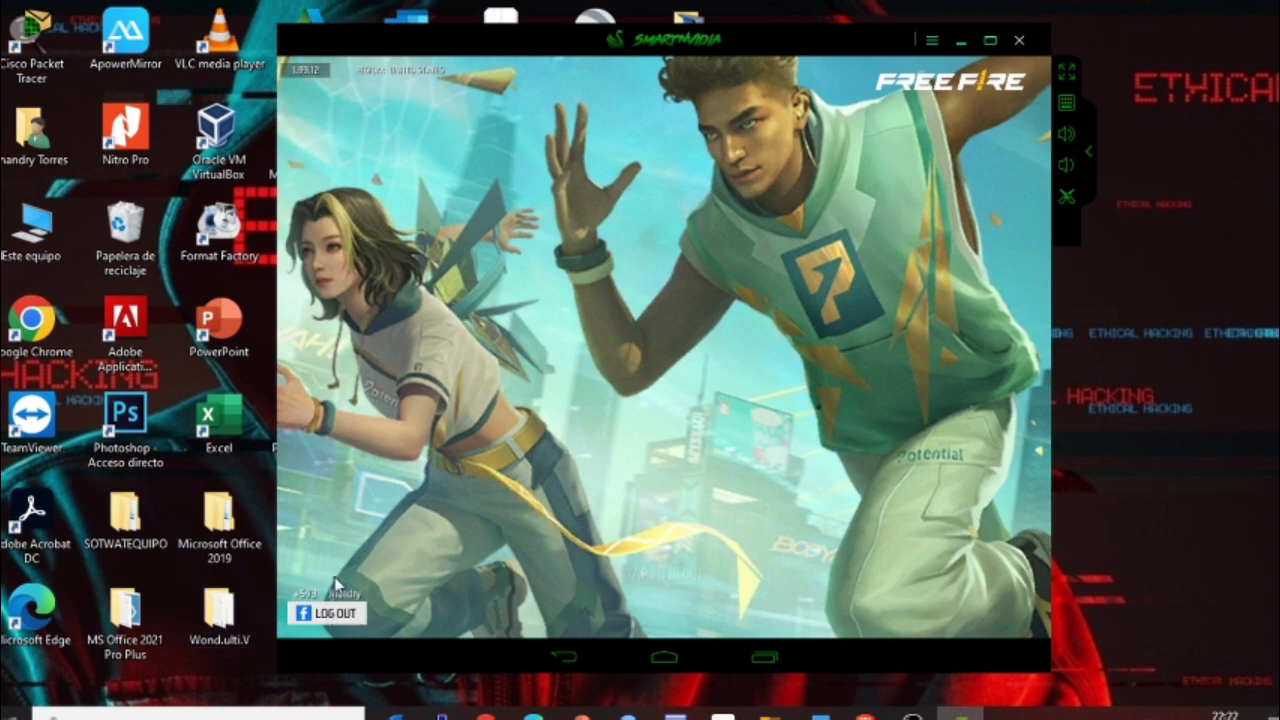
# Step: Enter Free Fire from its title screen and dismiss the promotional pop-ups to reach the game lobby
pyautogui.click(752, 349)
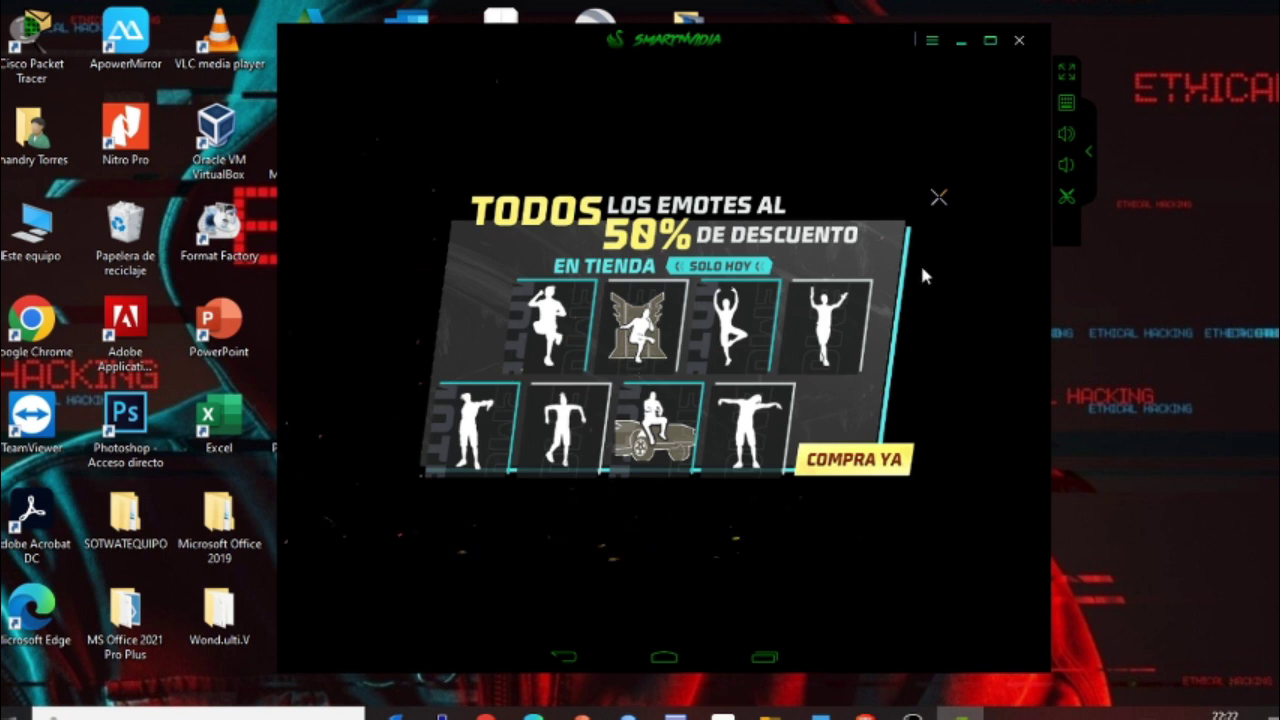
pyautogui.click(940, 193)
pyautogui.click(940, 195)
pyautogui.click(940, 195)
pyautogui.click(940, 195)
pyautogui.click(940, 195)
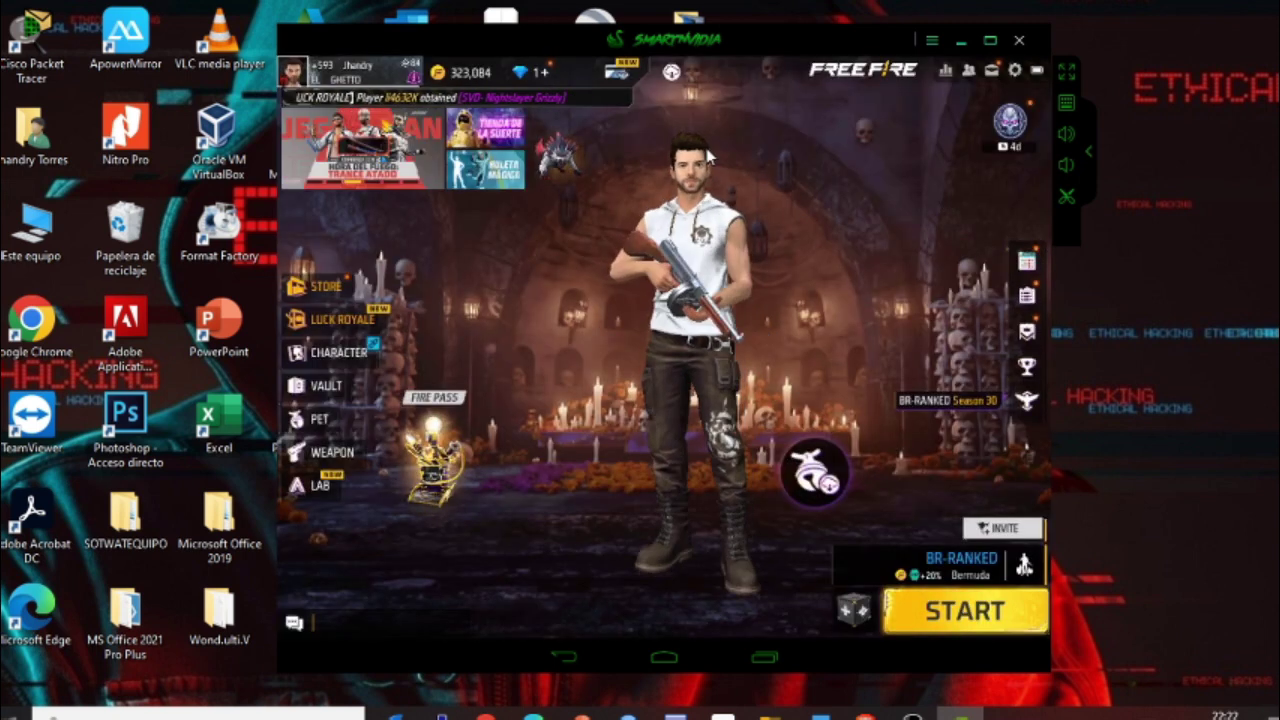
# Step: View the Download Center's expansion packs, return to the lobby, and open the game's Sensitivity settings
pyautogui.click(671, 73)
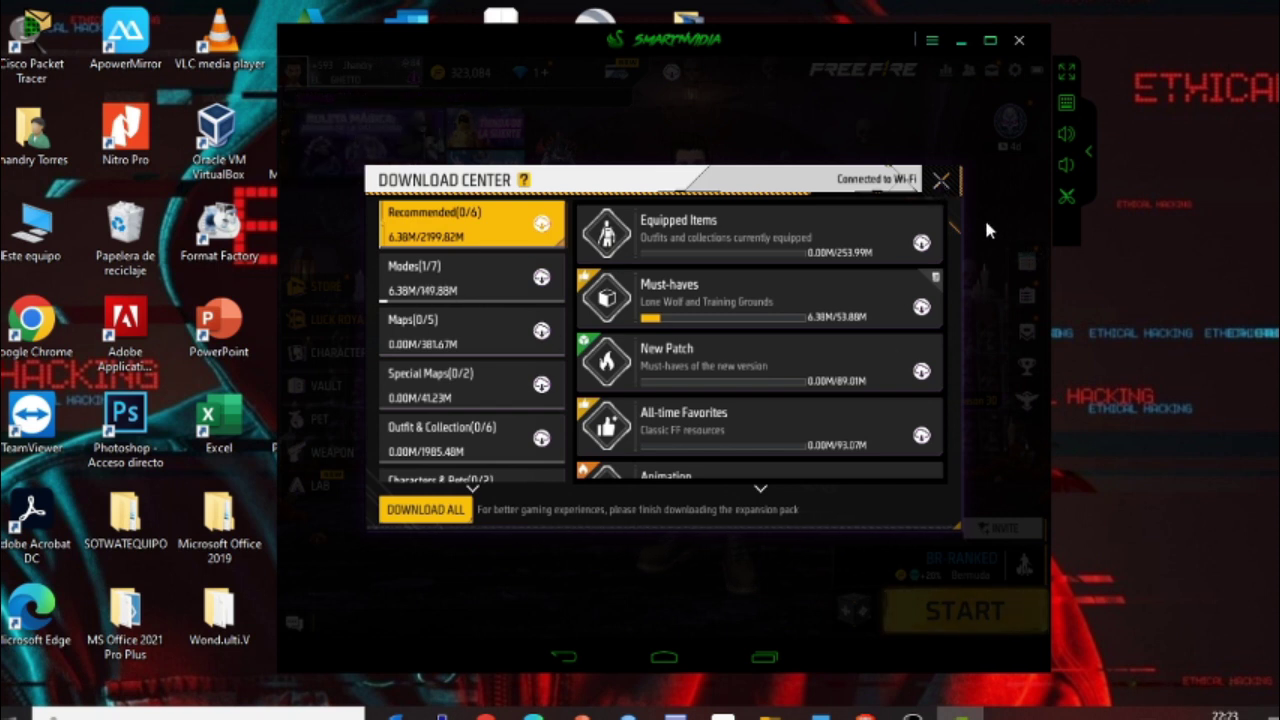
pyautogui.click(942, 182)
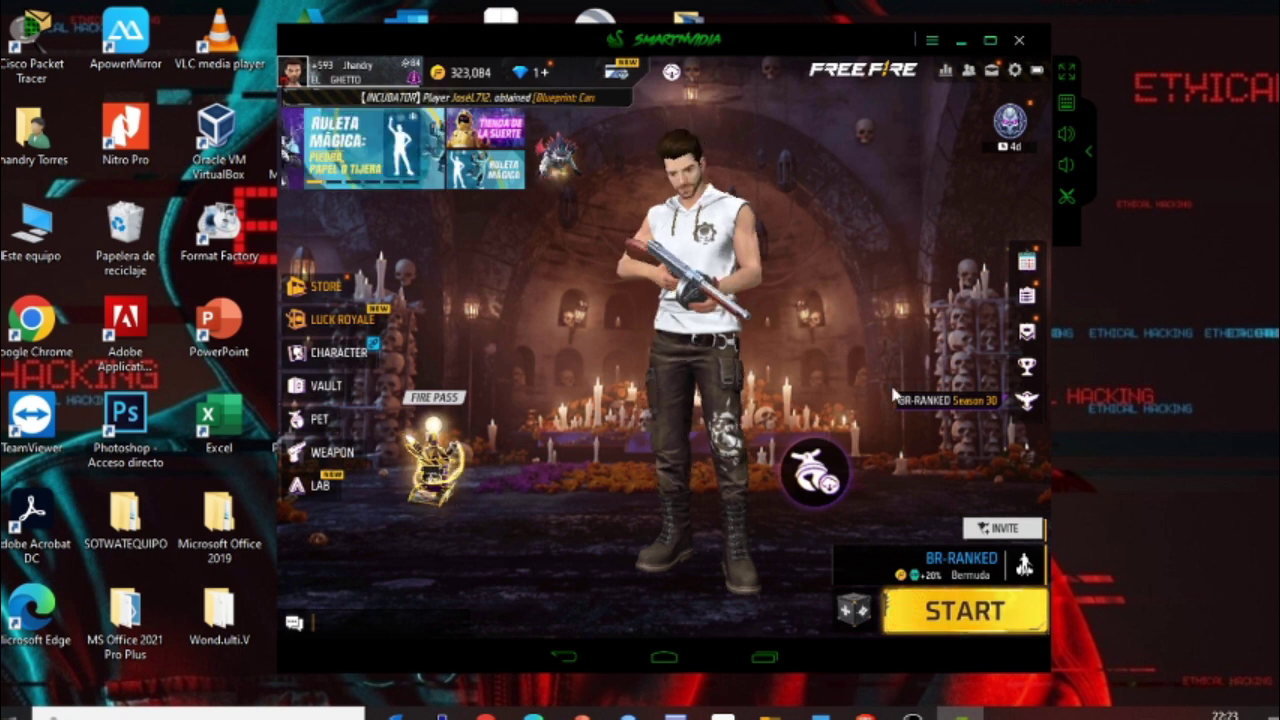
pyautogui.click(1014, 70)
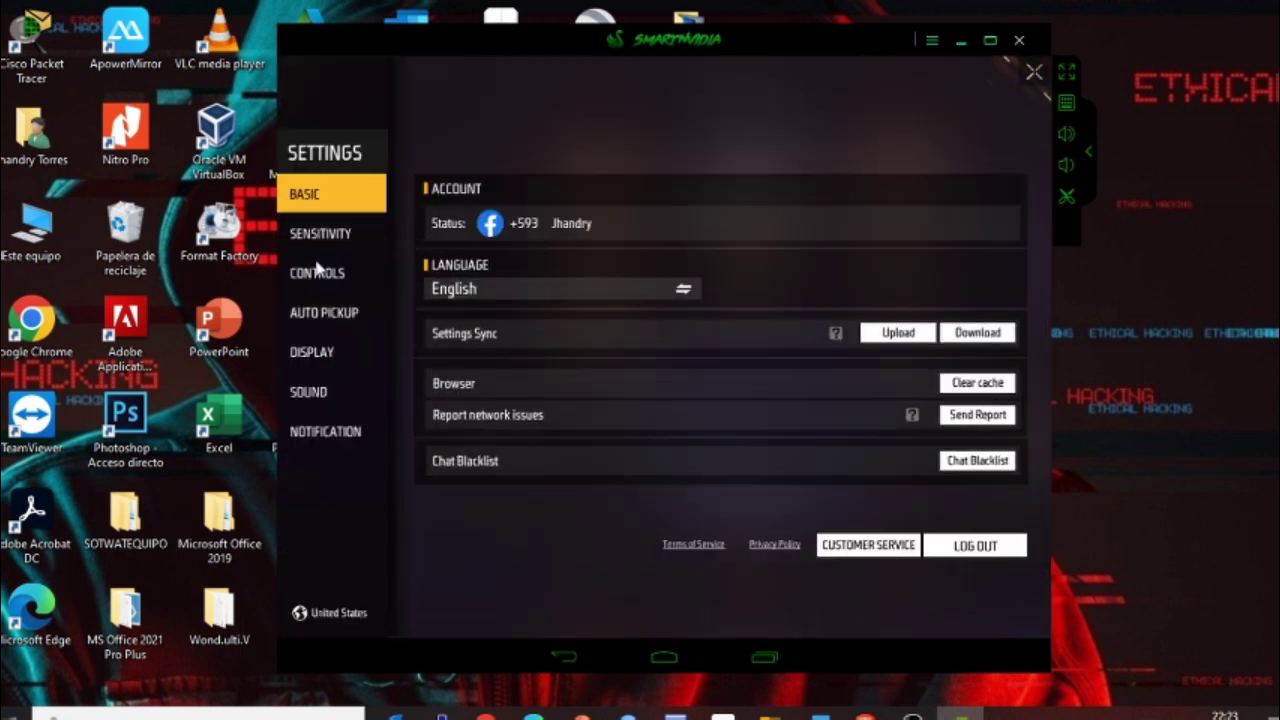
pyautogui.click(336, 240)
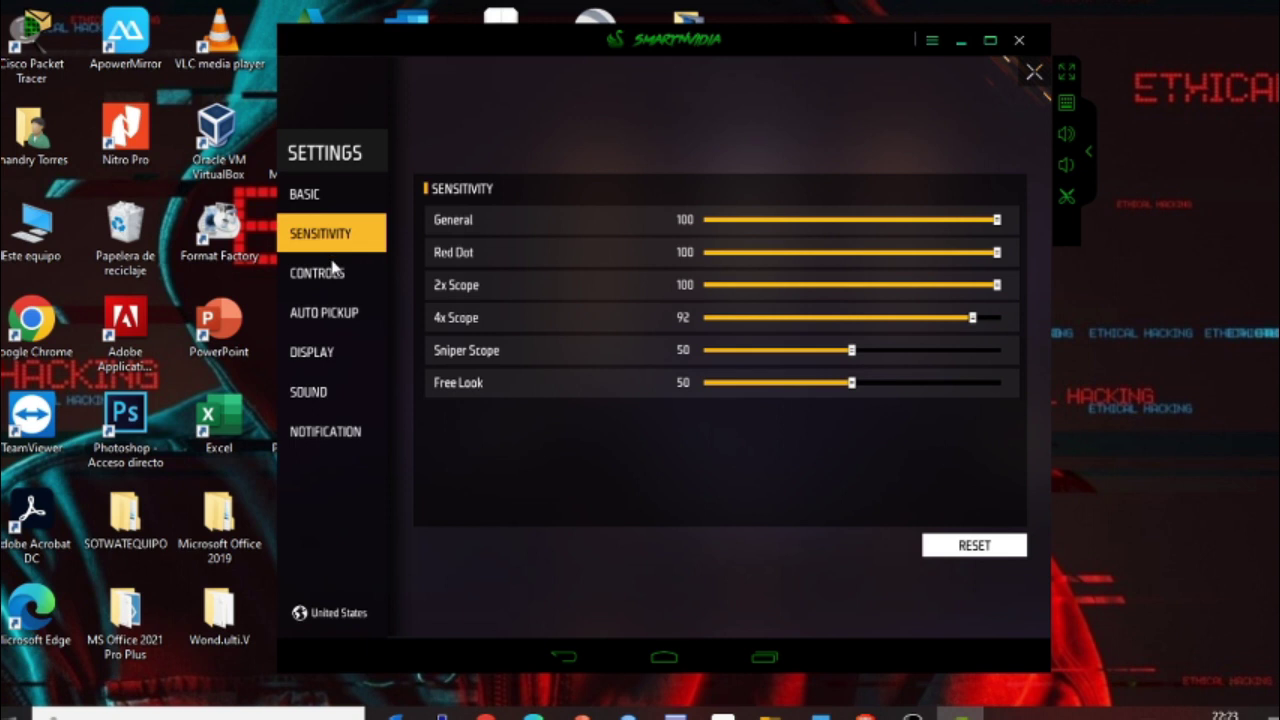